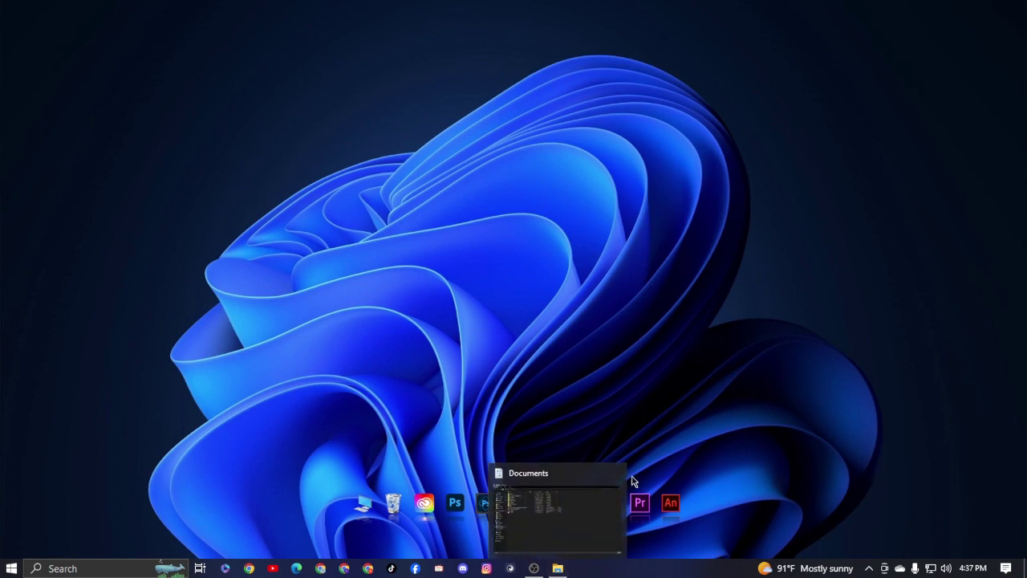
Step: Open the 1506 powder packaging PSD and Untitled-1 from the Documents folder in Photoshop
{"action": "left_click", "coordinate": [536, 495]}
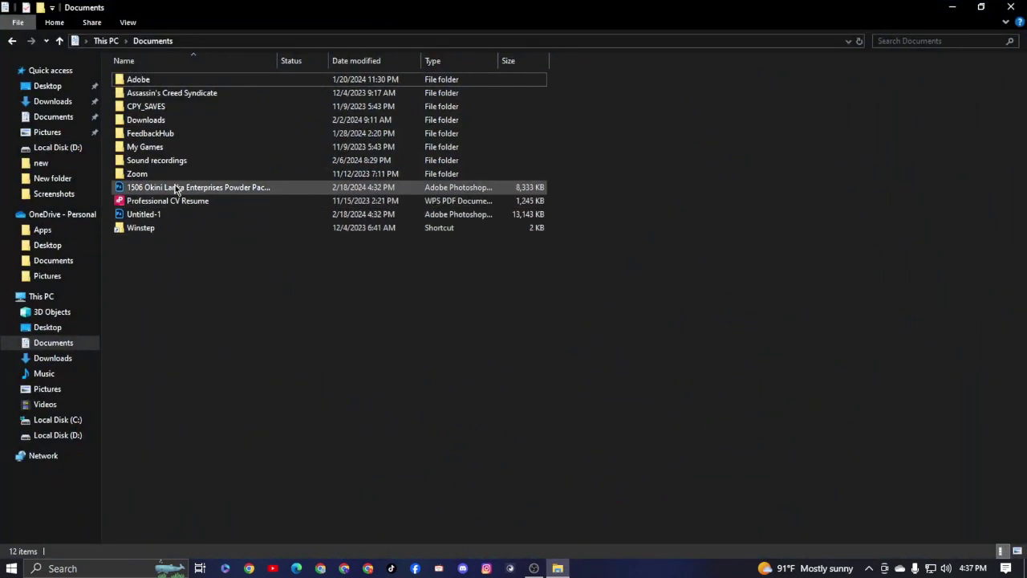
{"action": "right_click", "coordinate": [177, 187]}
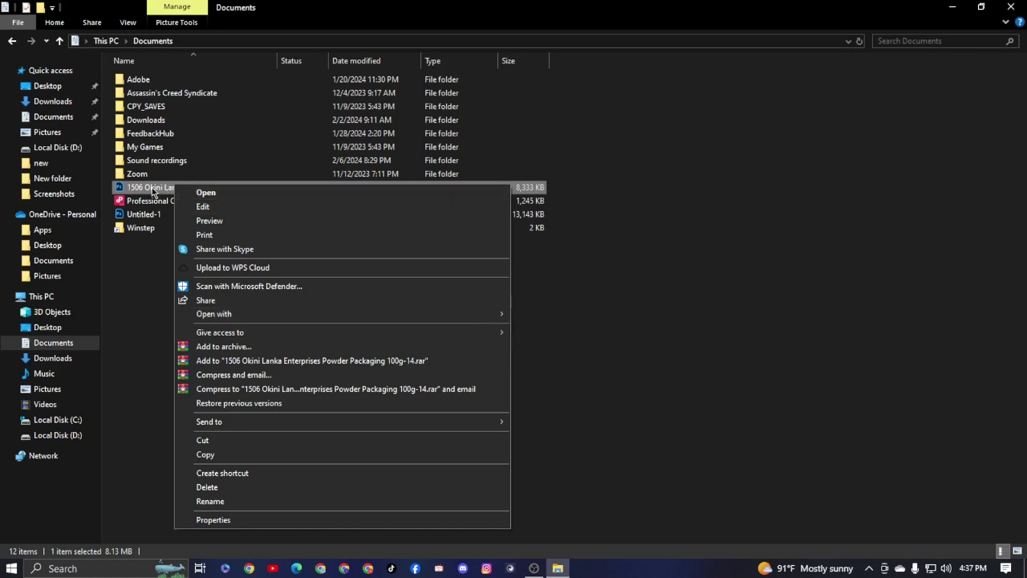
{"action": "left_click", "coordinate": [345, 192]}
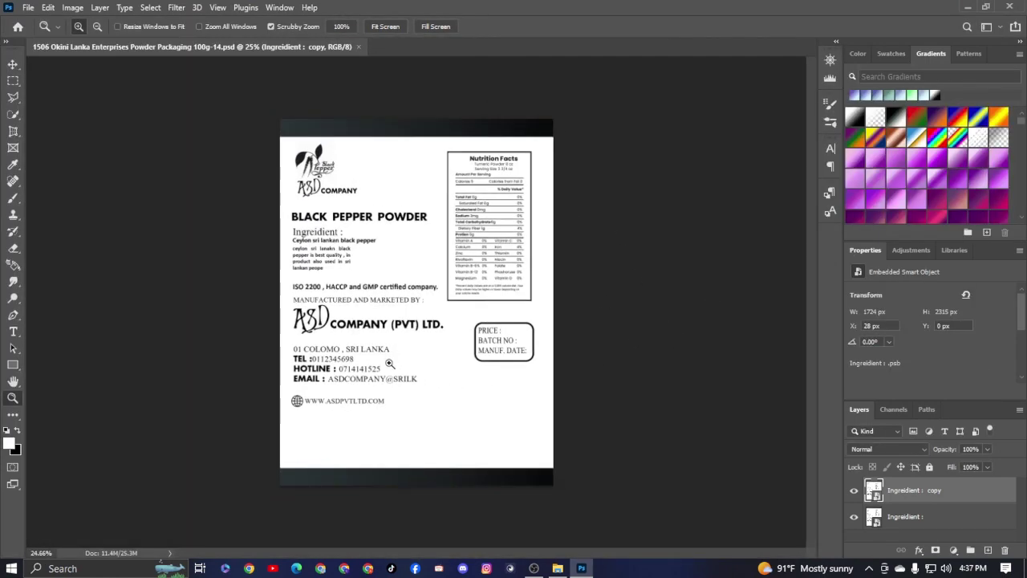
{"action": "mouse_move", "coordinate": [558, 568]}
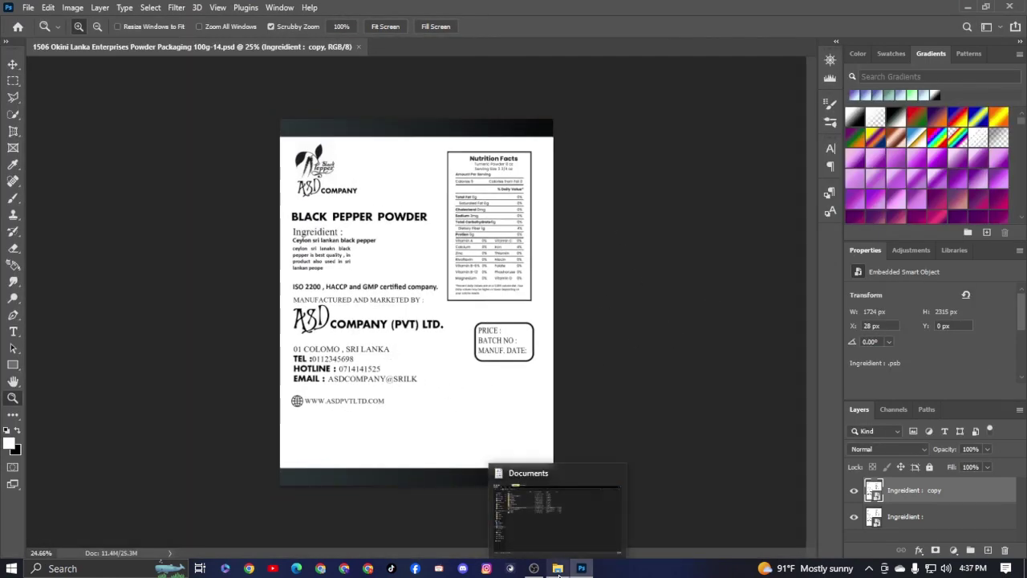
{"action": "left_click", "coordinate": [559, 575]}
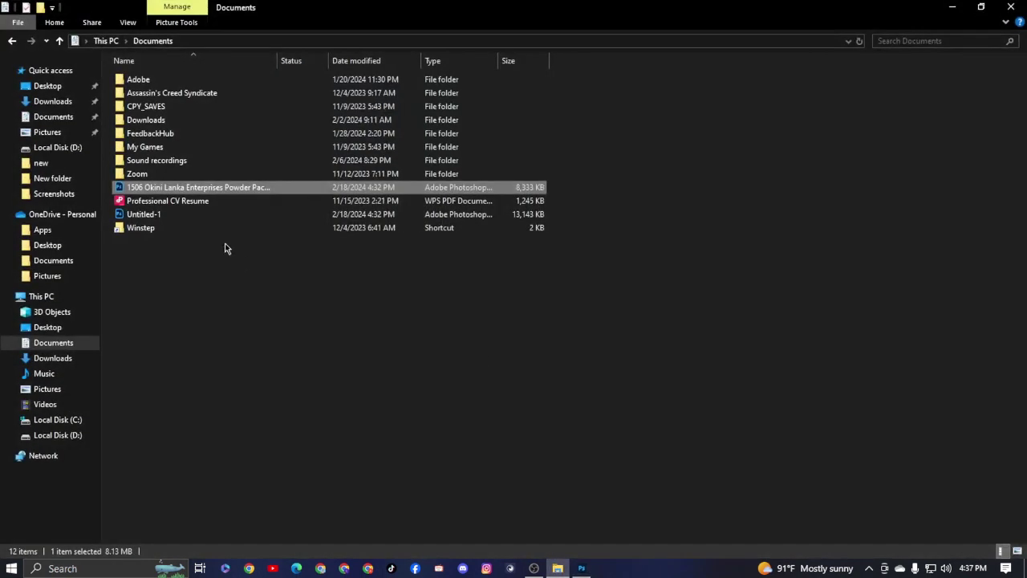
{"action": "double_click", "coordinate": [178, 217]}
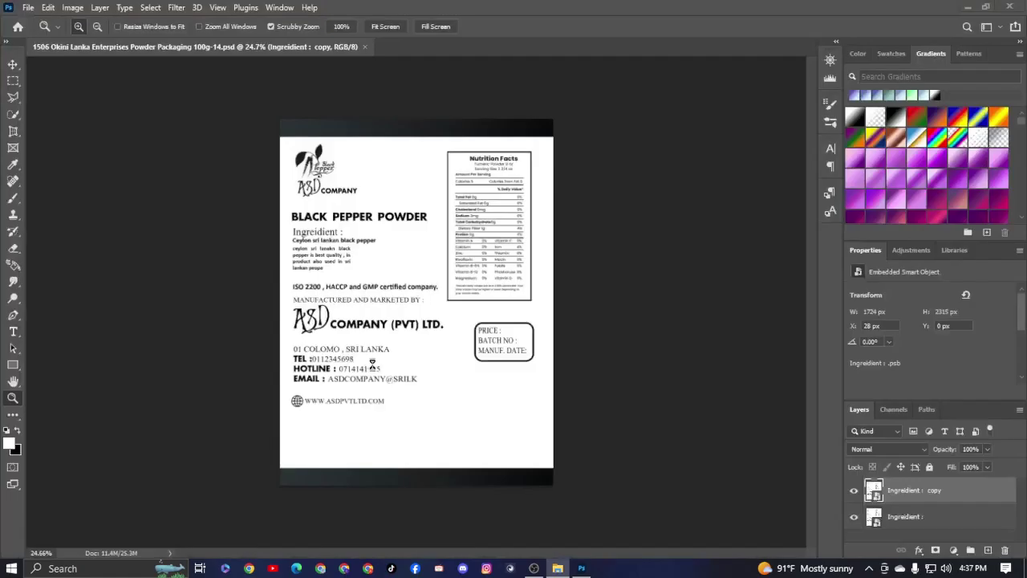
Step: Bring the 1506 powder packaging document to the front
{"action": "left_click", "coordinate": [273, 47]}
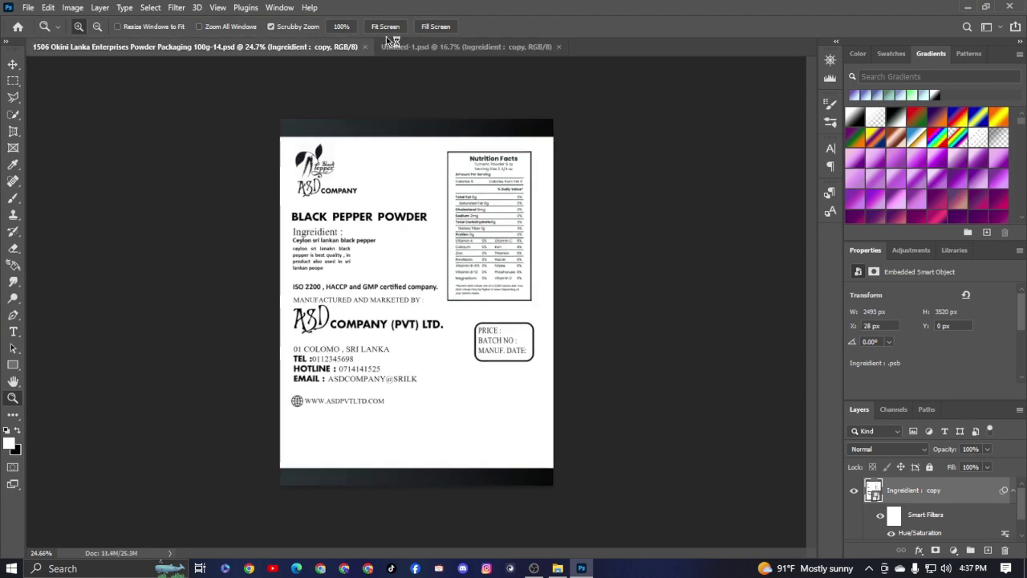
{"action": "left_click", "coordinate": [498, 46]}
{"action": "left_click", "coordinate": [305, 46]}
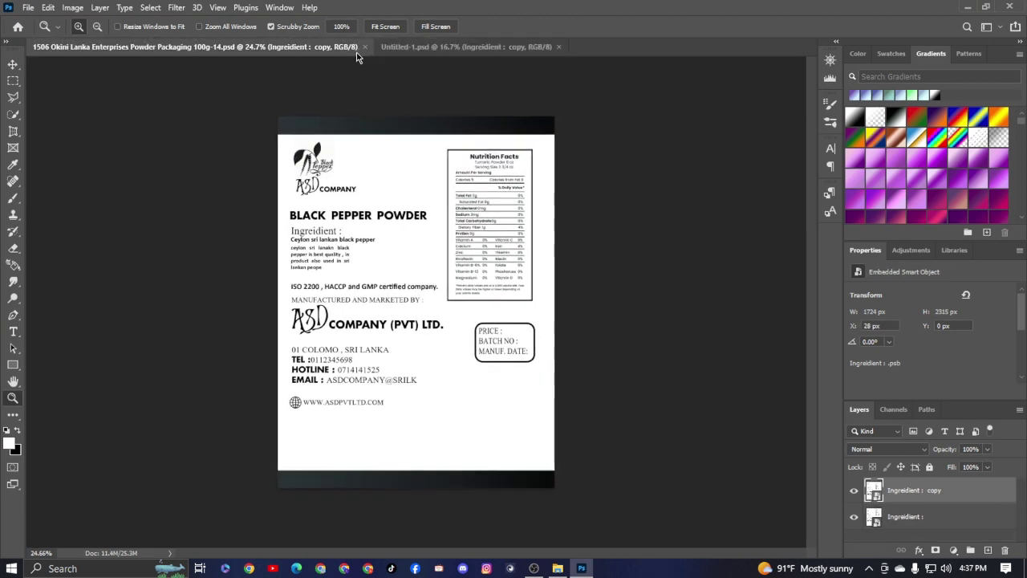
{"action": "left_click", "coordinate": [462, 46]}
{"action": "left_click", "coordinate": [329, 49]}
{"action": "left_click", "coordinate": [460, 47]}
{"action": "left_click", "coordinate": [343, 48]}
Step: Zoom in on the blank area beneath the website line
{"action": "scroll", "coordinate": [505, 414], "scroll_direction": "up", "scroll_amount": 1}
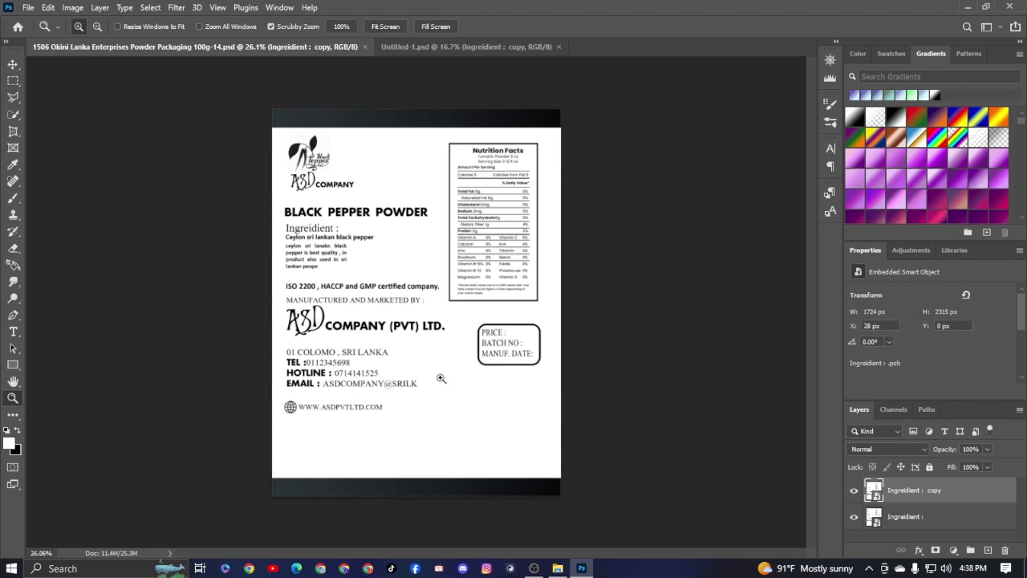
{"action": "left_click_drag", "start_coordinate": [504, 431], "coordinate": [534, 369]}
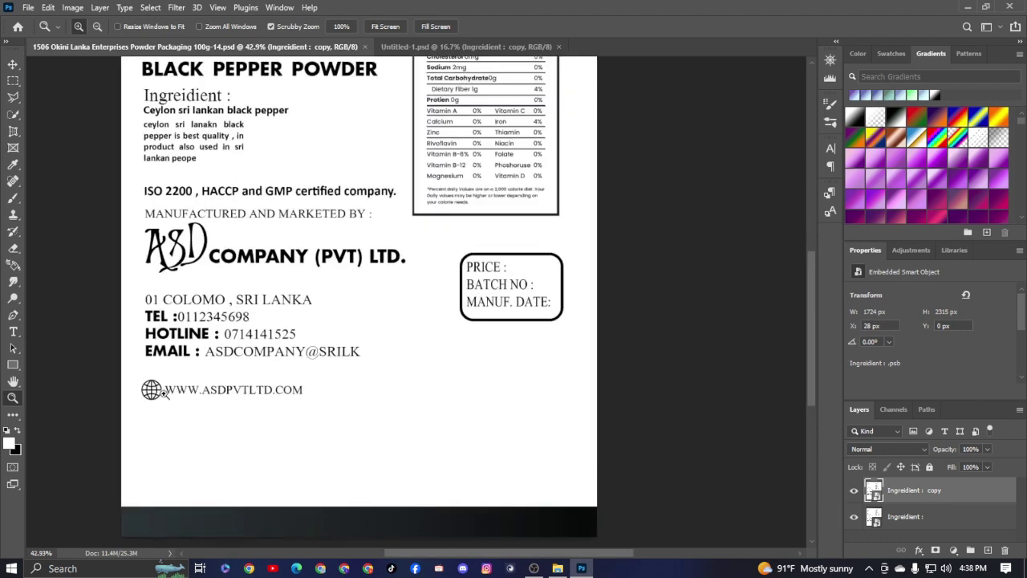
{"action": "left_click_drag", "start_coordinate": [163, 416], "coordinate": [206, 390]}
{"action": "scroll", "coordinate": [207, 390], "scroll_direction": "down", "scroll_amount": 3}
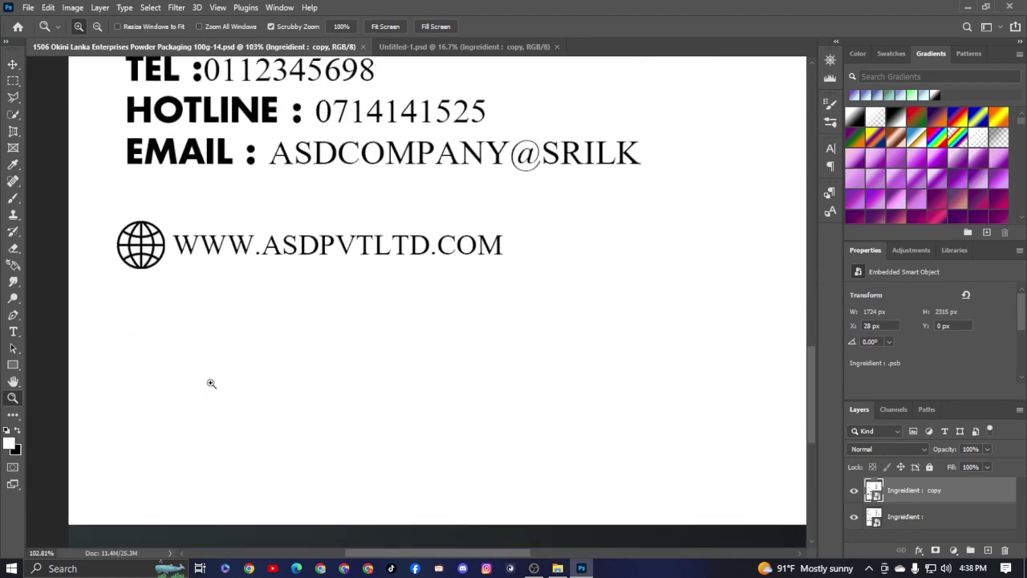
{"action": "scroll", "coordinate": [212, 383], "scroll_direction": "down", "scroll_amount": 1}
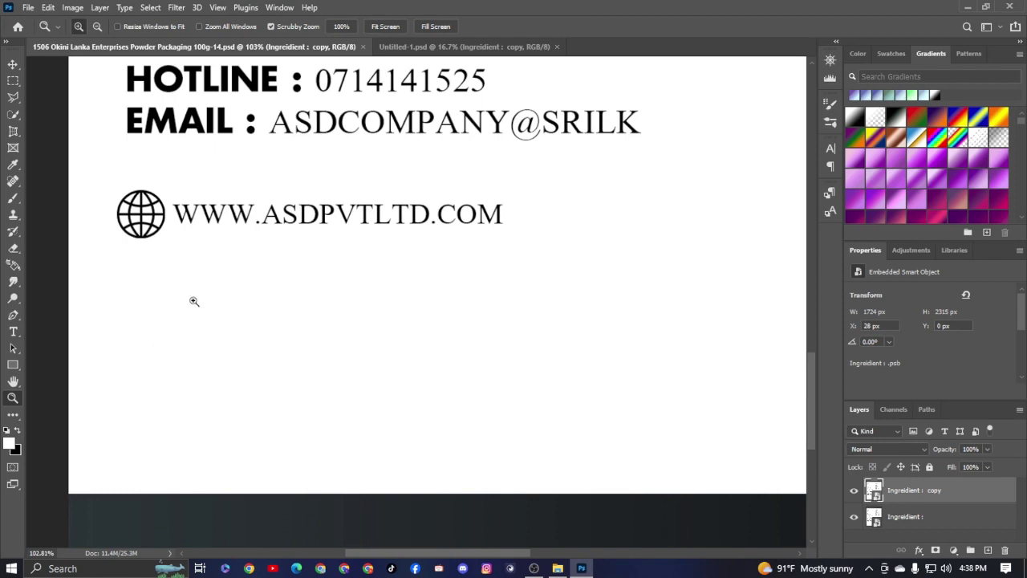
{"action": "left_click", "coordinate": [13, 331]}
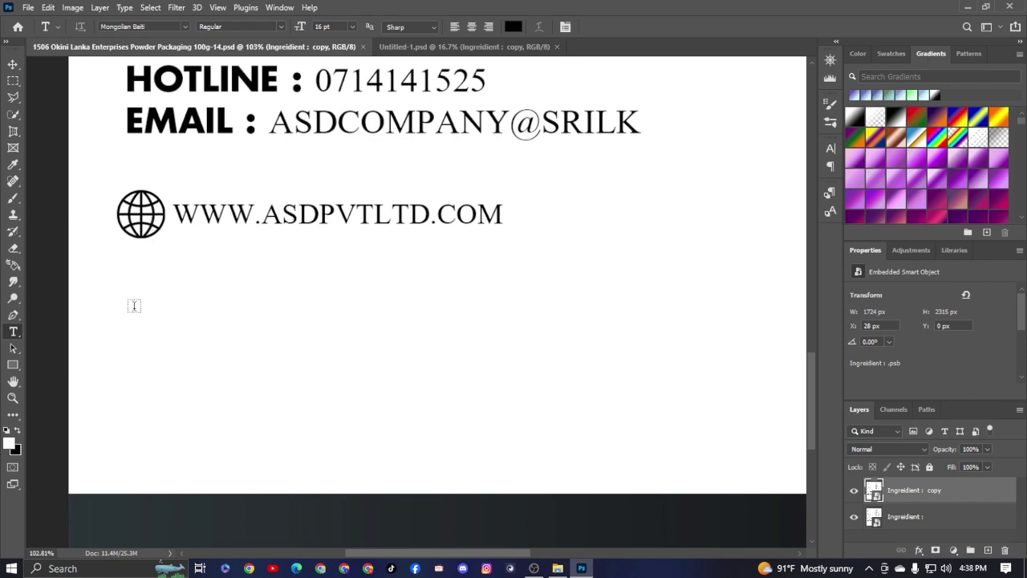
{"action": "left_click", "coordinate": [135, 306]}
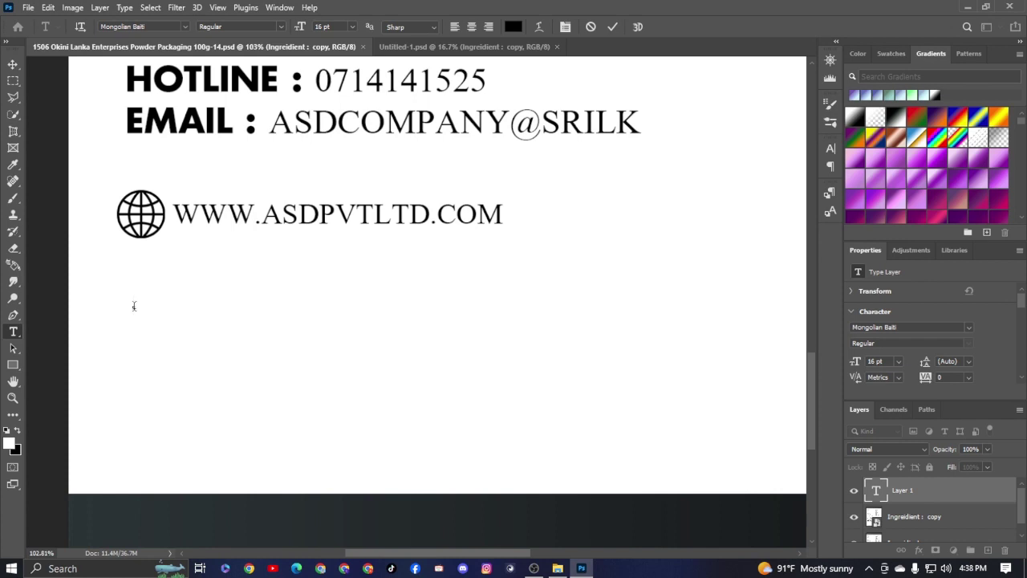
{"action": "type", "text": "01"}
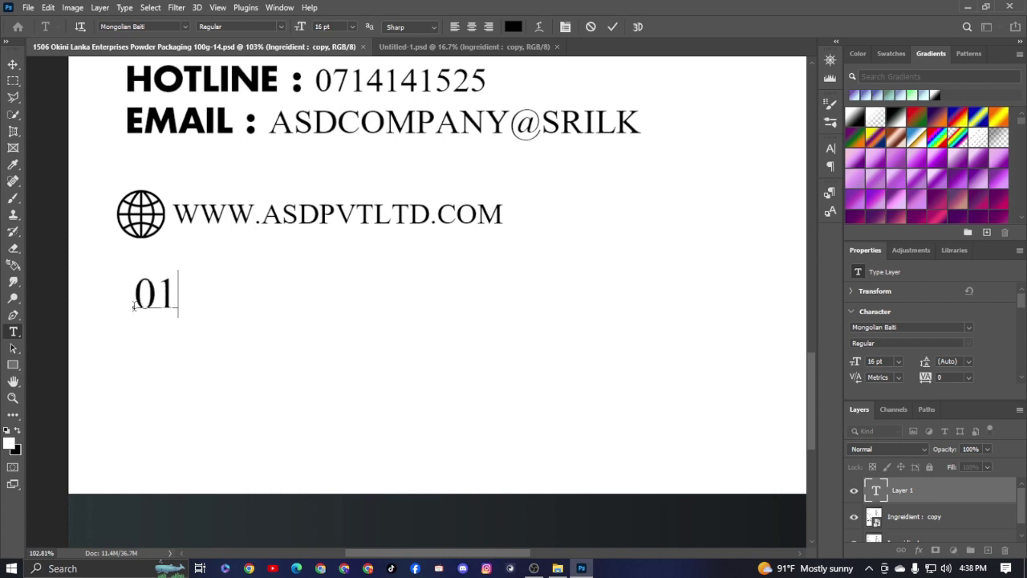
{"action": "type", "text": "23"}
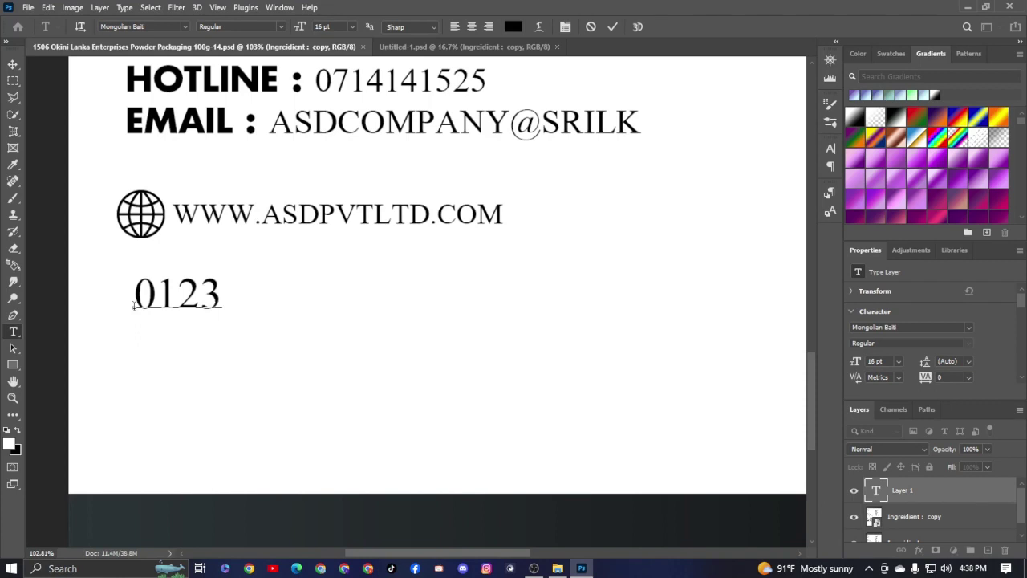
{"action": "type", "text": "4"}
{"action": "type", "text": "5"}
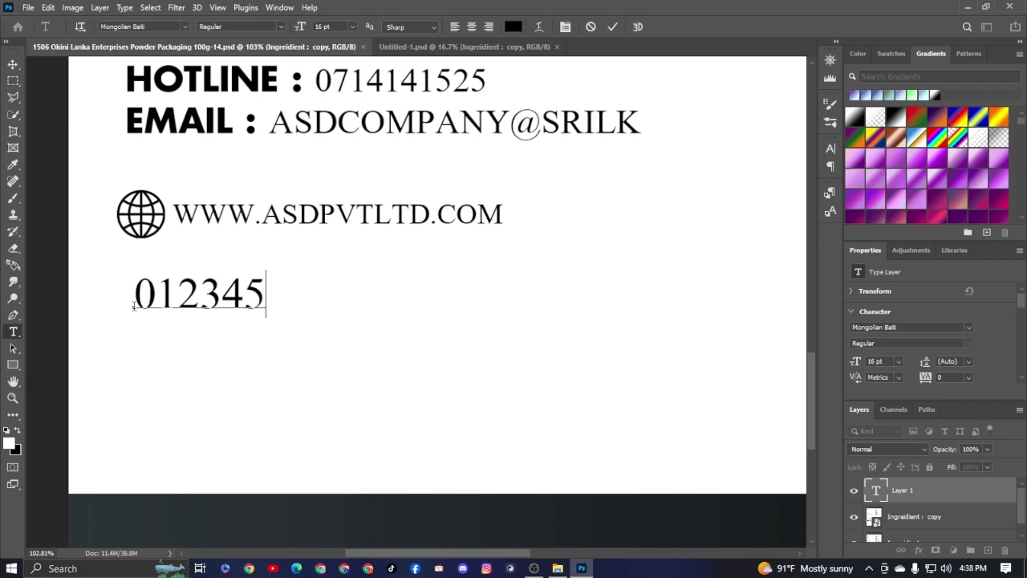
{"action": "type", "text": "6"}
{"action": "type", "text": "7"}
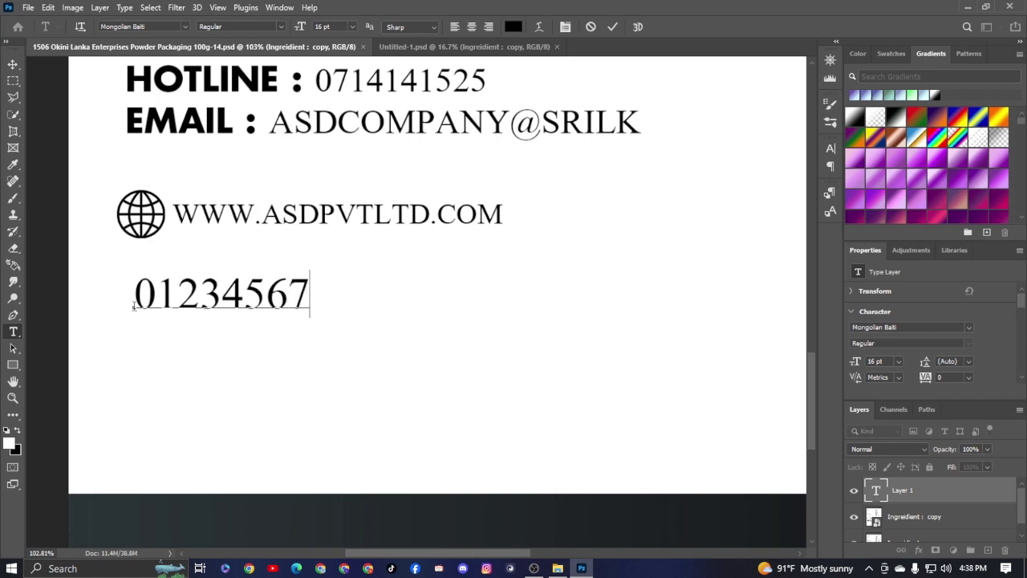
{"action": "type", "text": "8"}
{"action": "type", "text": "9"}
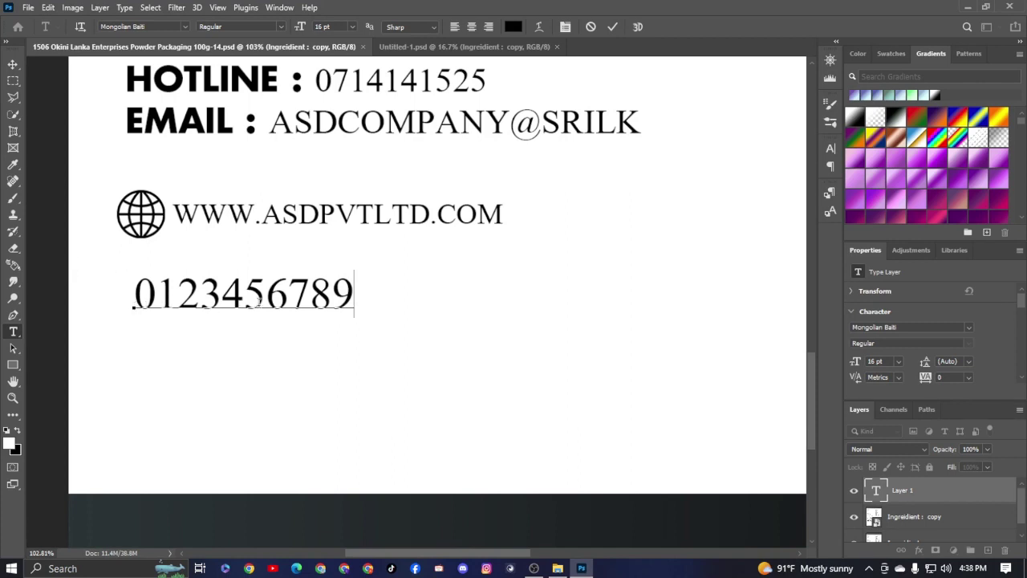
{"action": "left_click", "coordinate": [399, 303]}
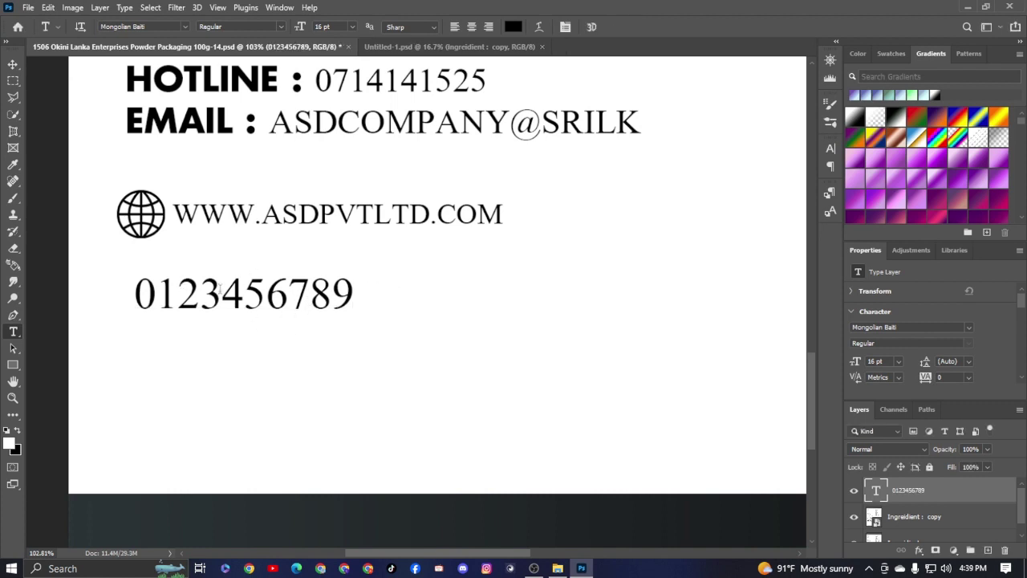
{"action": "key", "text": "z"}
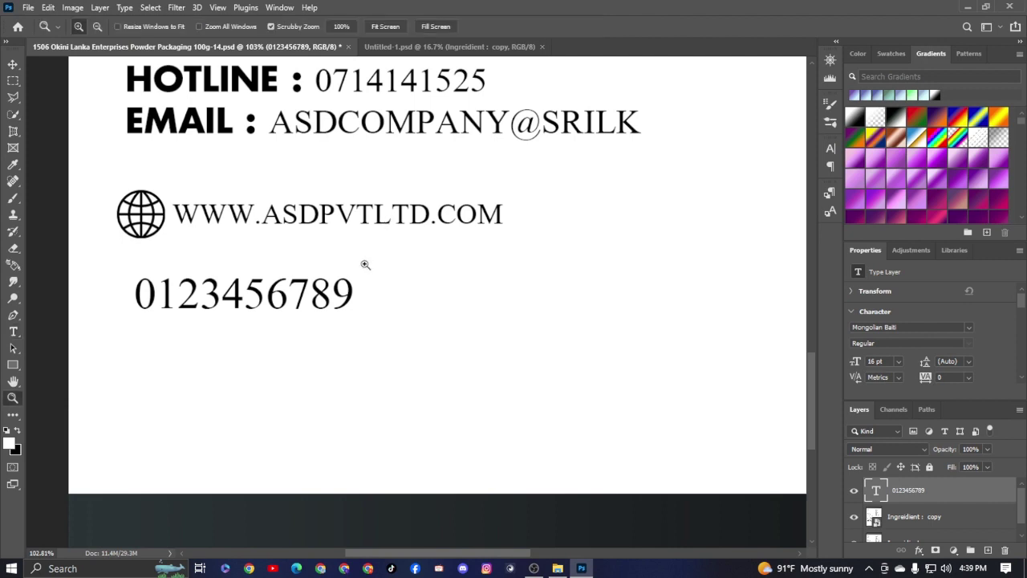
{"action": "scroll", "coordinate": [363, 297], "scroll_direction": "down", "scroll_amount": 3}
{"action": "scroll", "coordinate": [362, 298], "scroll_direction": "up", "scroll_amount": 3}
{"action": "scroll", "coordinate": [377, 289], "scroll_direction": "up", "scroll_amount": 1}
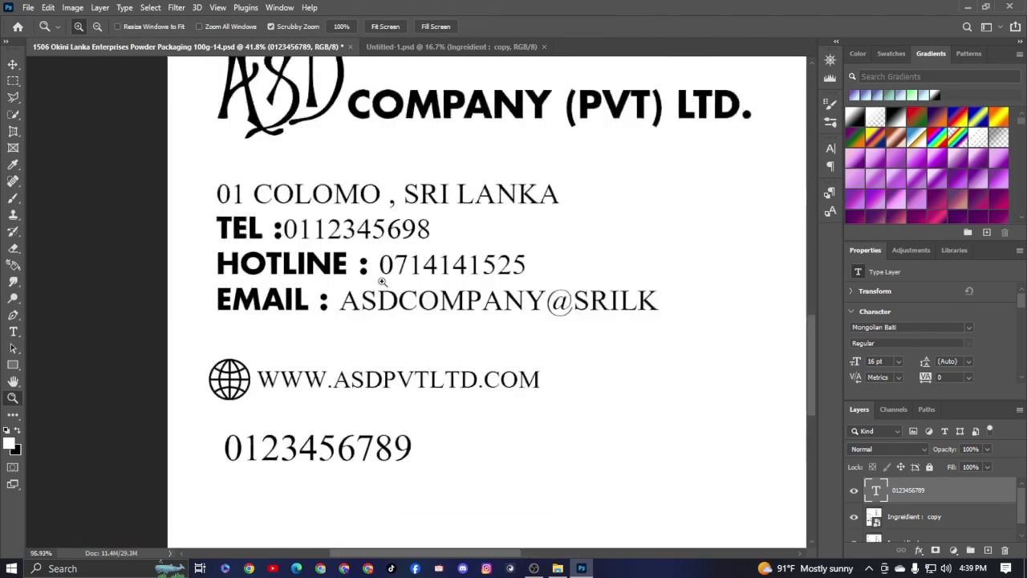
{"action": "scroll", "coordinate": [382, 281], "scroll_direction": "up", "scroll_amount": 1}
{"action": "scroll", "coordinate": [370, 289], "scroll_direction": "down", "scroll_amount": 2}
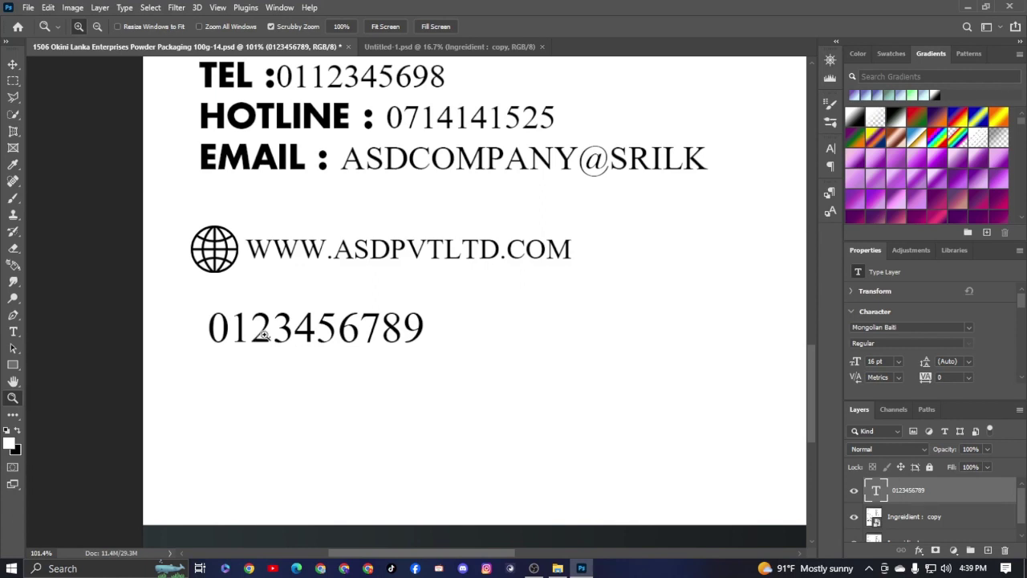
{"action": "key", "text": "t"}
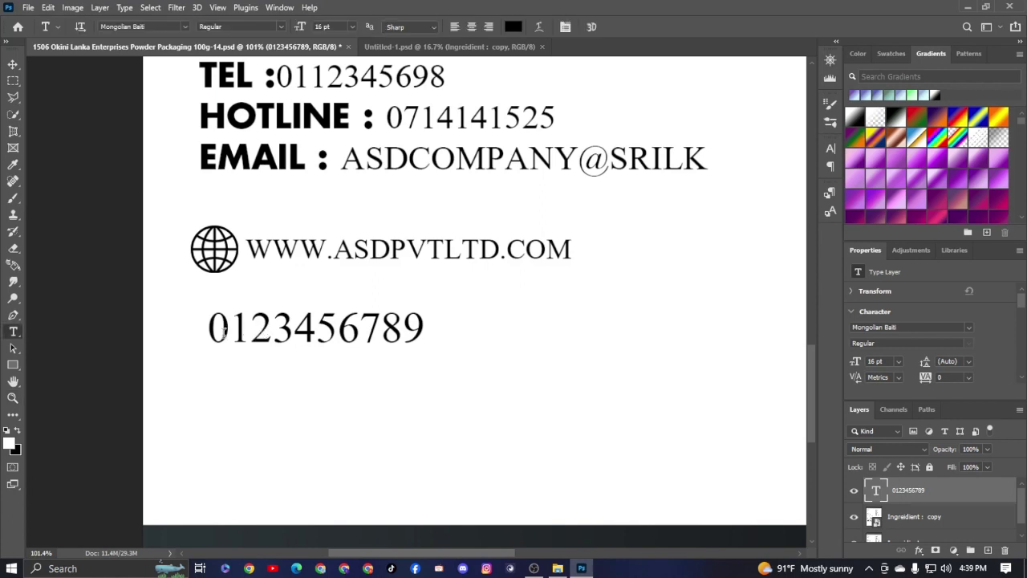
{"action": "left_click", "coordinate": [276, 330]}
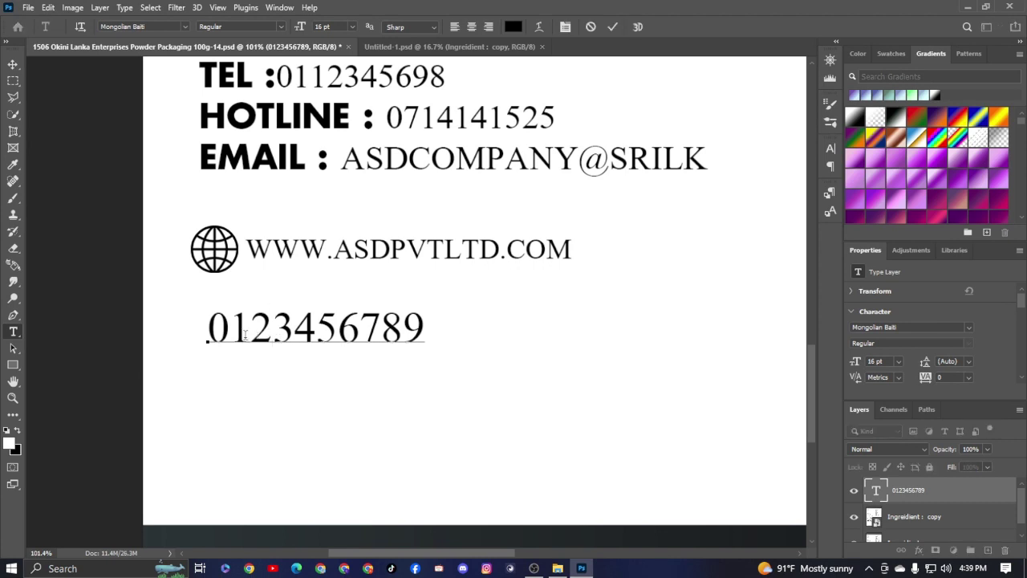
{"action": "key", "text": "ctrl"}
{"action": "key", "text": "ctrl+a"}
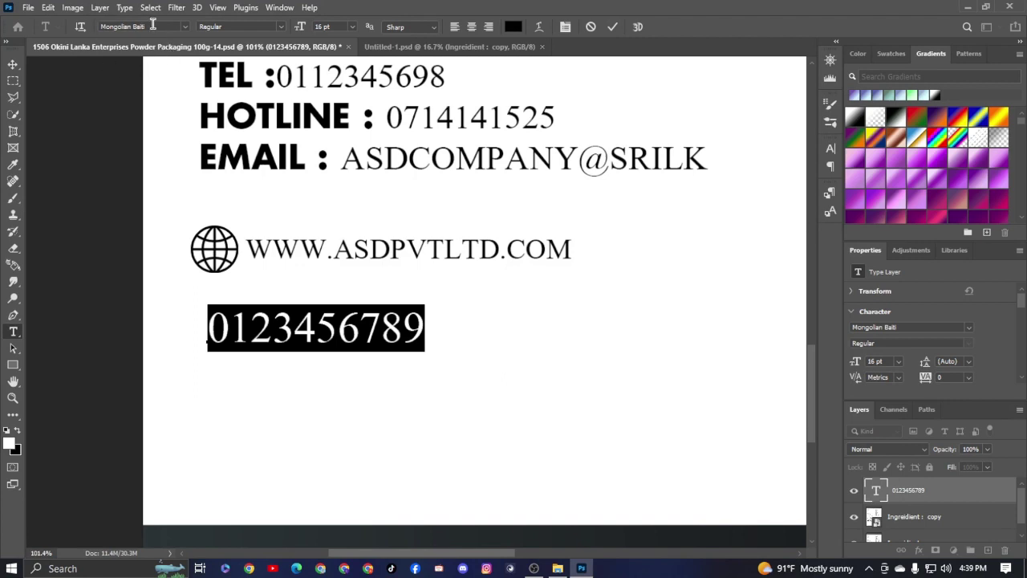
Step: Set the selected digits to 'barcode font Regular' and commit the text
{"action": "left_click", "coordinate": [153, 26]}
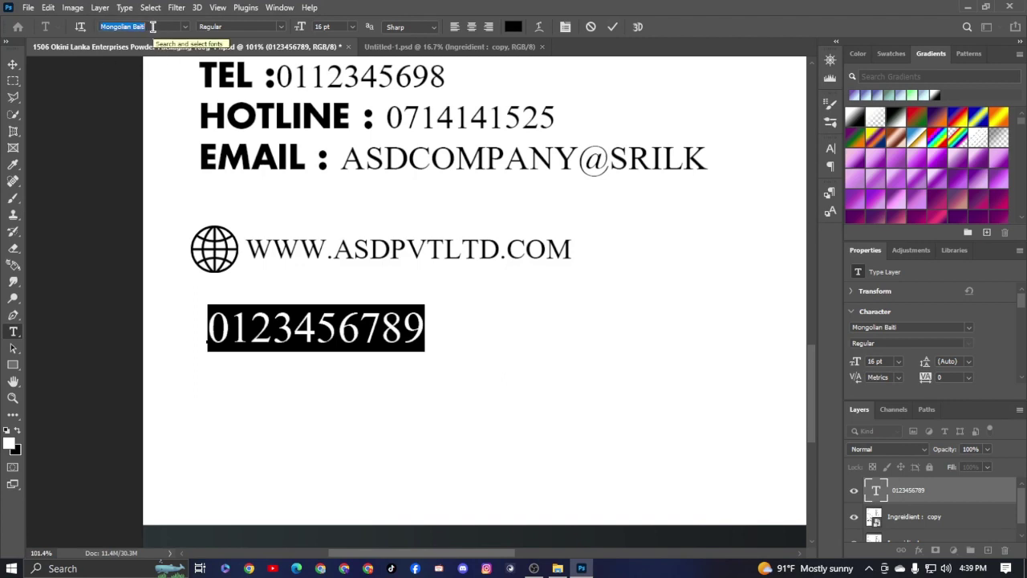
{"action": "key", "text": "BackSpace"}
{"action": "type", "text": "BARCODE"}
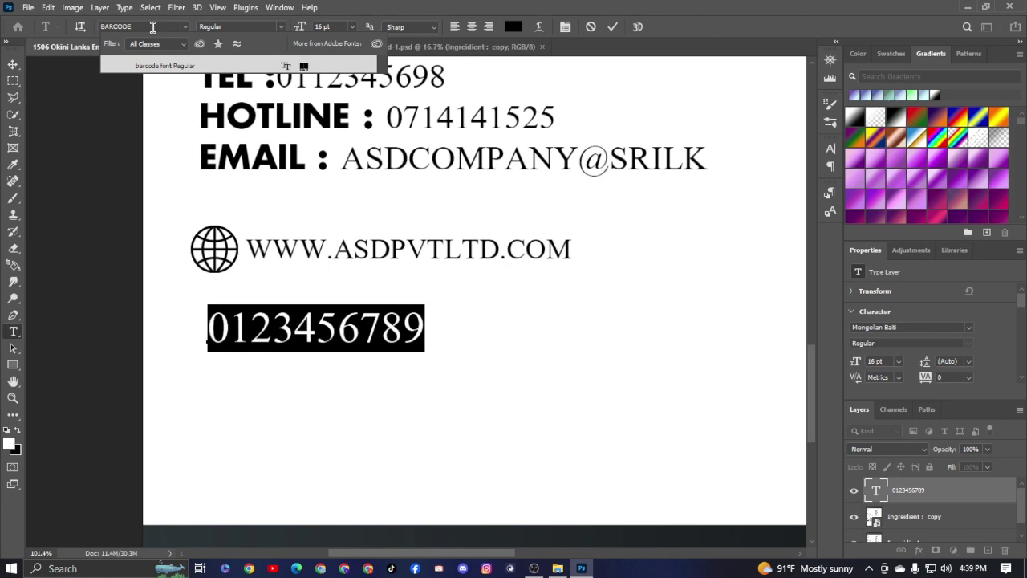
{"action": "key", "text": "Return"}
{"action": "left_click", "coordinate": [190, 66]}
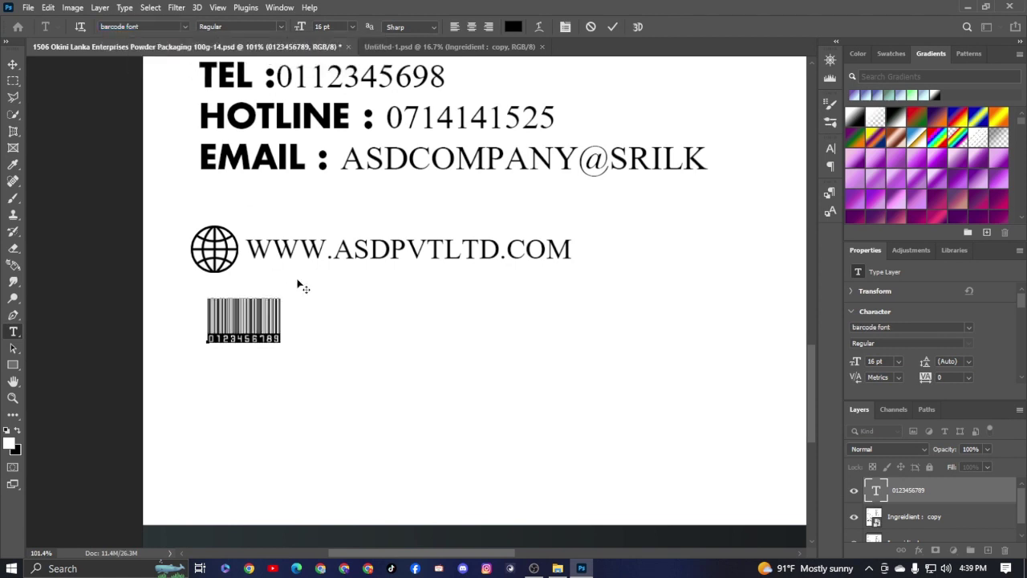
{"action": "left_click", "coordinate": [298, 285]}
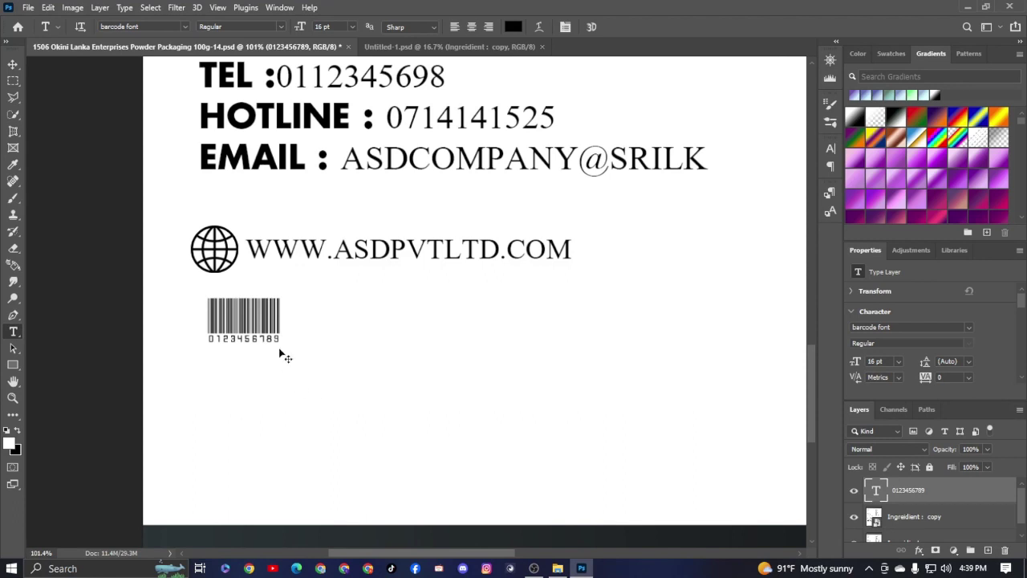
Step: Enlarge the barcode to about 164%
{"action": "key", "text": "ctrl+t"}
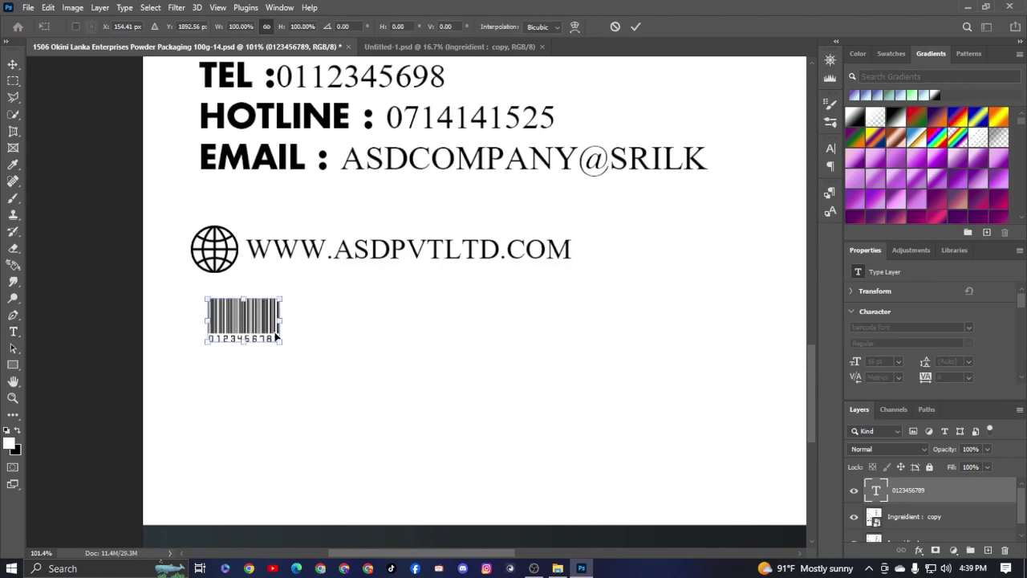
{"action": "key", "text": "Return"}
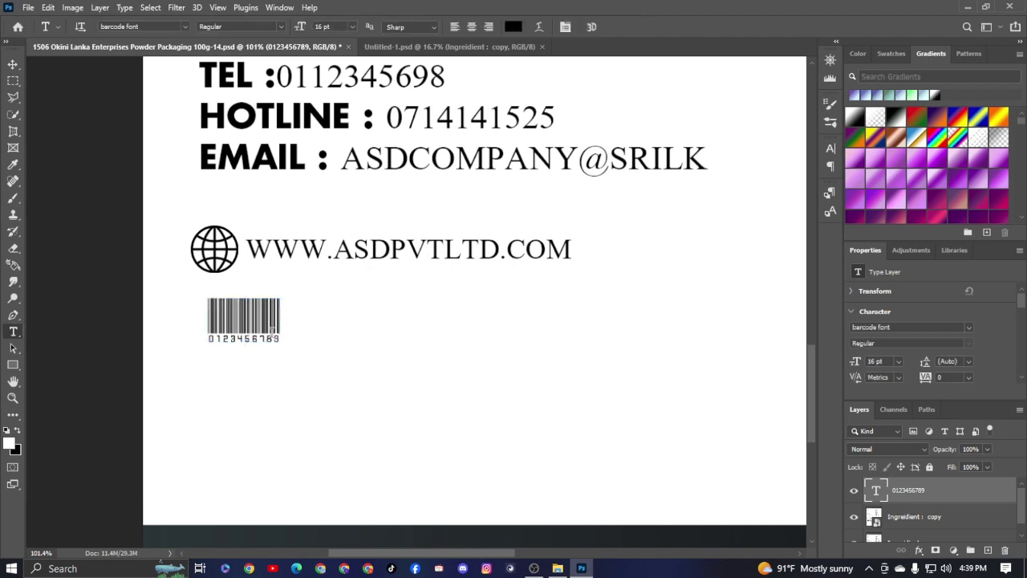
{"action": "key", "text": "z"}
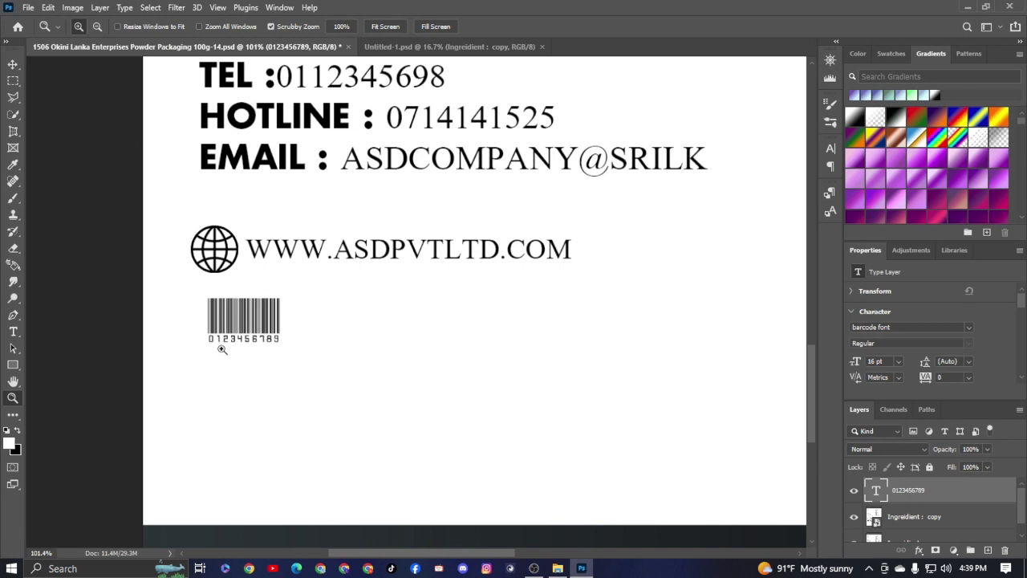
{"action": "left_click_drag", "start_coordinate": [222, 343], "coordinate": [277, 313]}
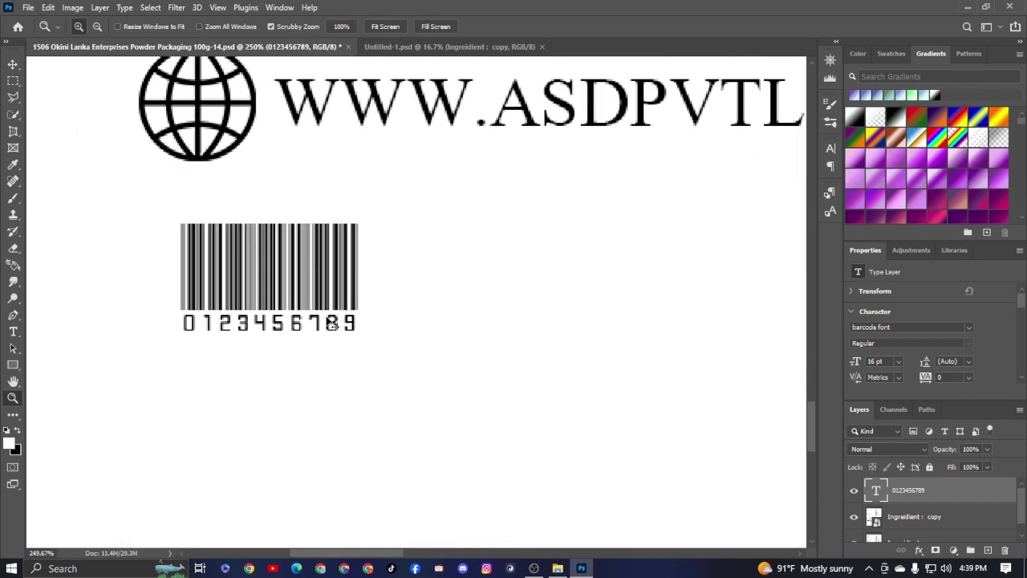
{"action": "key", "text": "ctrl+t"}
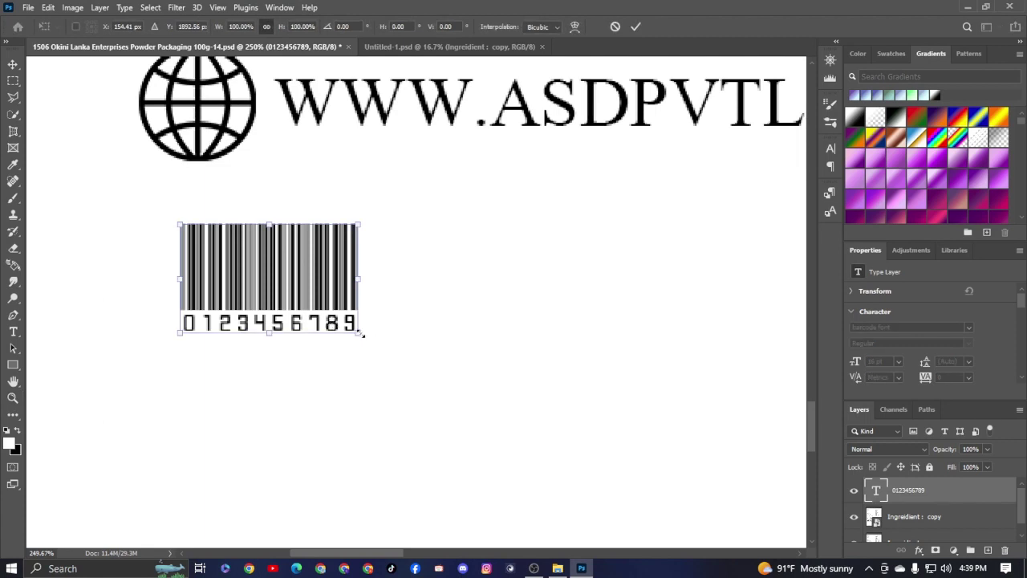
{"action": "left_click_drag", "start_coordinate": [361, 332], "coordinate": [469, 394]}
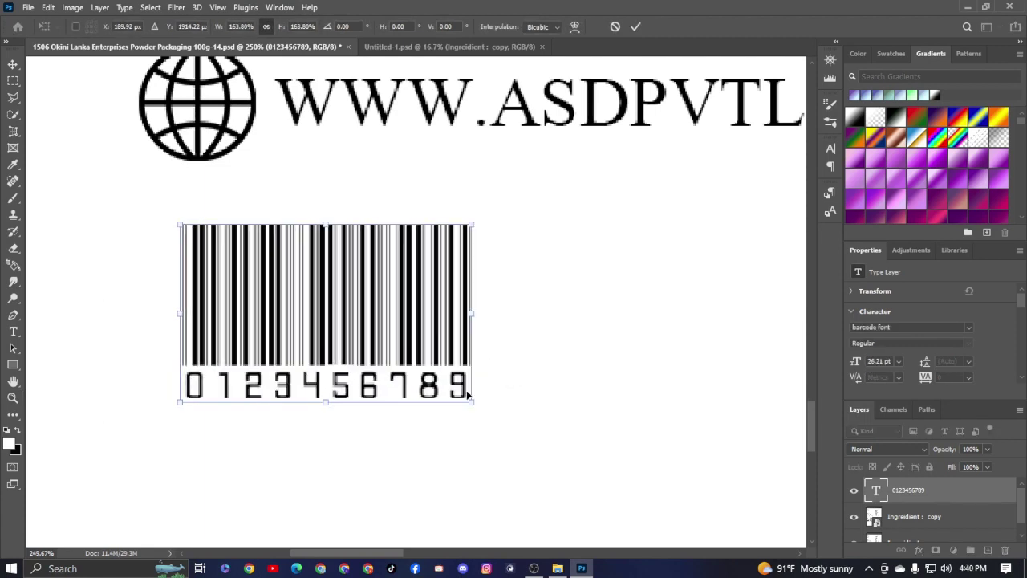
{"action": "key", "text": "Return"}
Step: Nudge the barcode slightly to the left
{"action": "key", "text": "z"}
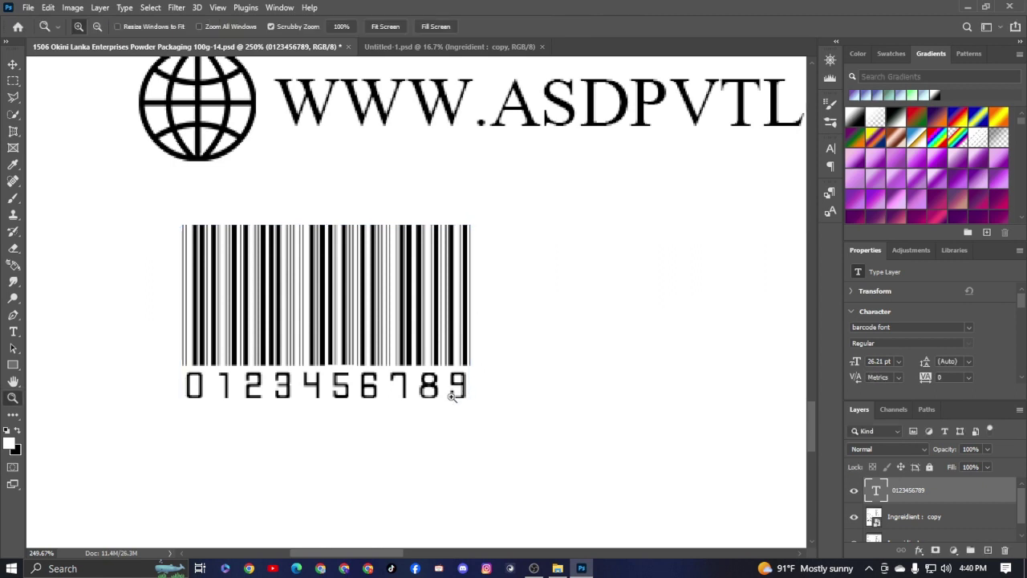
{"action": "scroll", "coordinate": [367, 317], "scroll_direction": "up", "scroll_amount": 2}
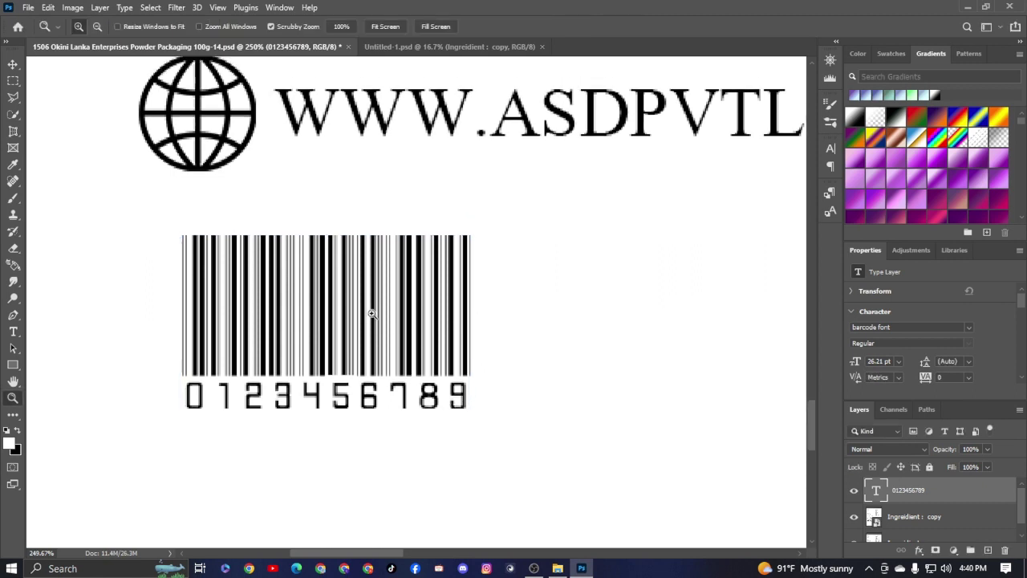
{"action": "key", "text": "v"}
{"action": "left_click_drag", "start_coordinate": [351, 331], "coordinate": [322, 326]}
Step: Fit the whole label in the window, then zoom in slightly
{"action": "key", "text": "z"}
{"action": "scroll", "coordinate": [303, 362], "scroll_direction": "down", "scroll_amount": 5}
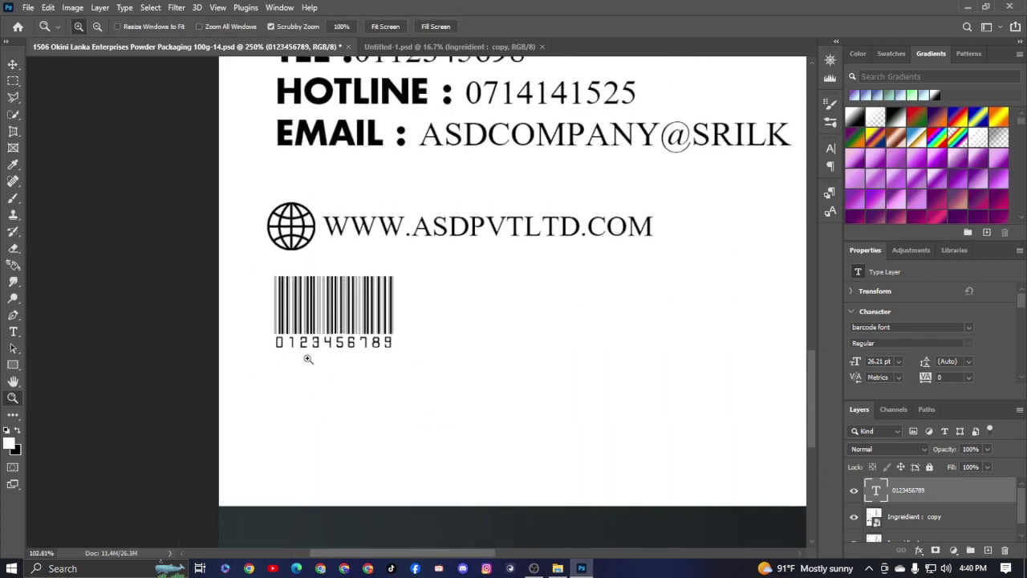
{"action": "scroll", "coordinate": [329, 353], "scroll_direction": "up", "scroll_amount": 2}
{"action": "scroll", "coordinate": [349, 333], "scroll_direction": "up", "scroll_amount": 2}
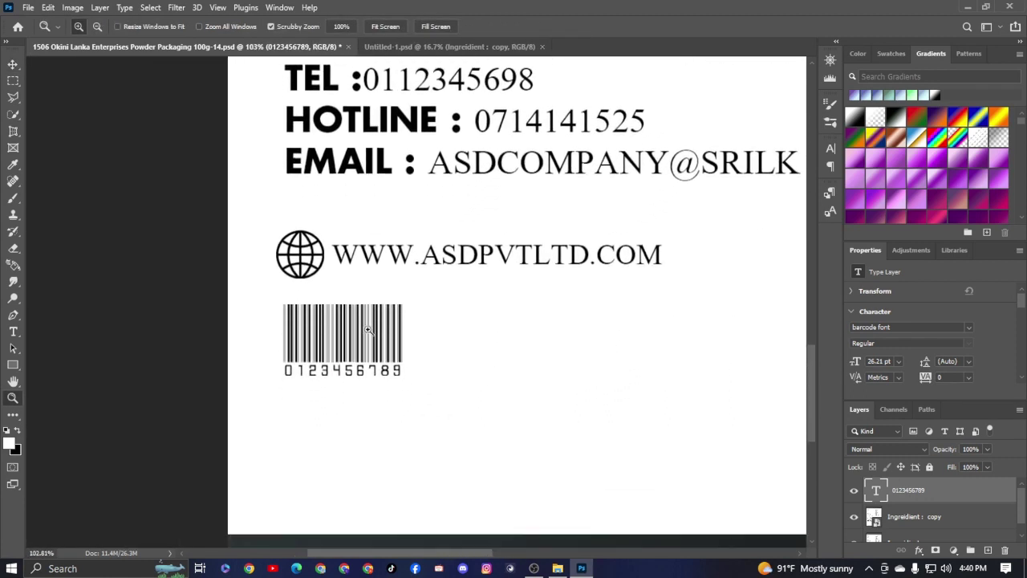
{"action": "scroll", "coordinate": [358, 313], "scroll_direction": "down", "scroll_amount": 2}
{"action": "scroll", "coordinate": [361, 305], "scroll_direction": "down", "scroll_amount": 2}
{"action": "scroll", "coordinate": [367, 335], "scroll_direction": "down", "scroll_amount": 2}
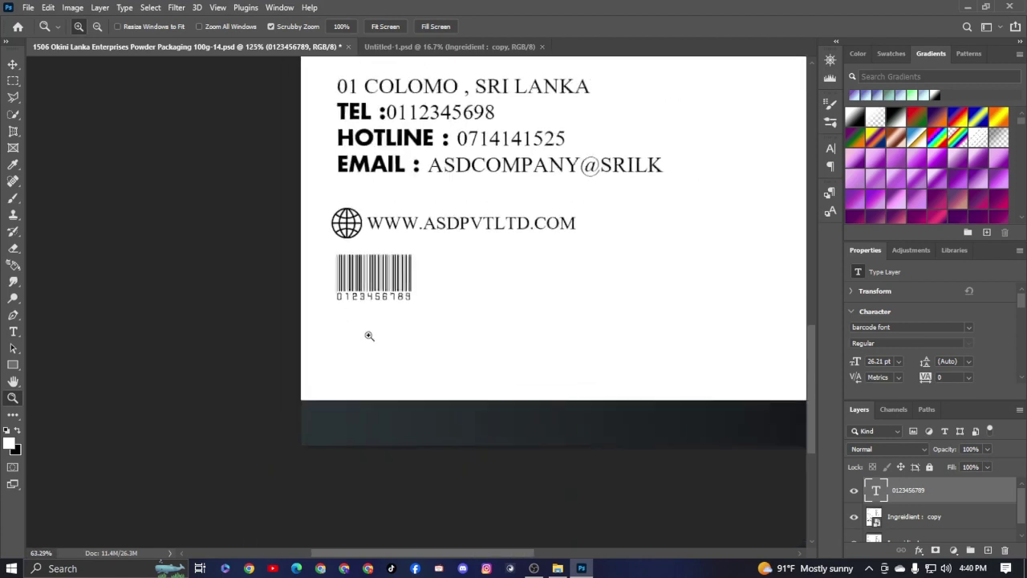
{"action": "scroll", "coordinate": [401, 321], "scroll_direction": "up", "scroll_amount": 2}
{"action": "right_click", "coordinate": [493, 273]}
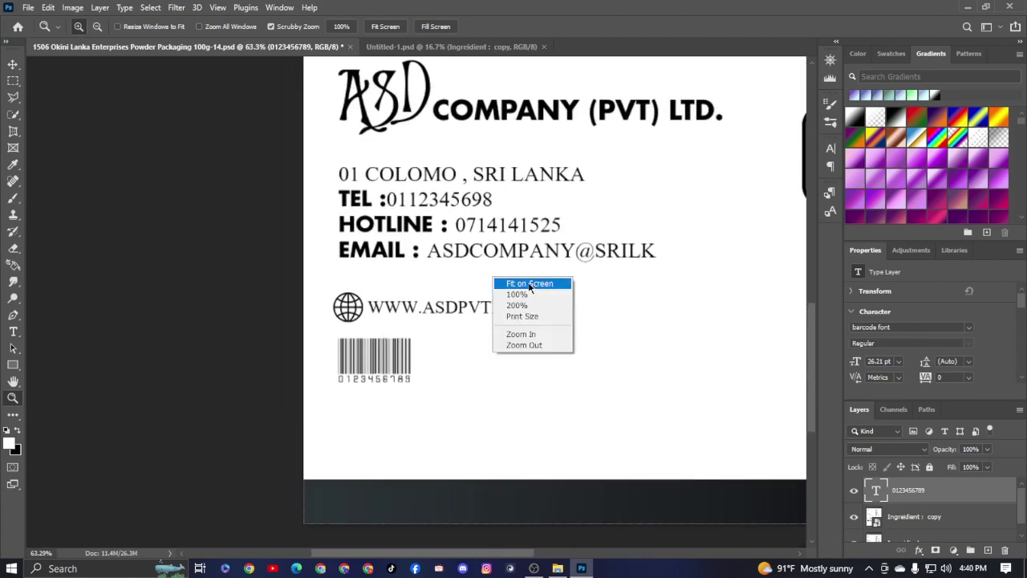
{"action": "left_click", "coordinate": [504, 277]}
{"action": "left_click", "coordinate": [290, 390]}
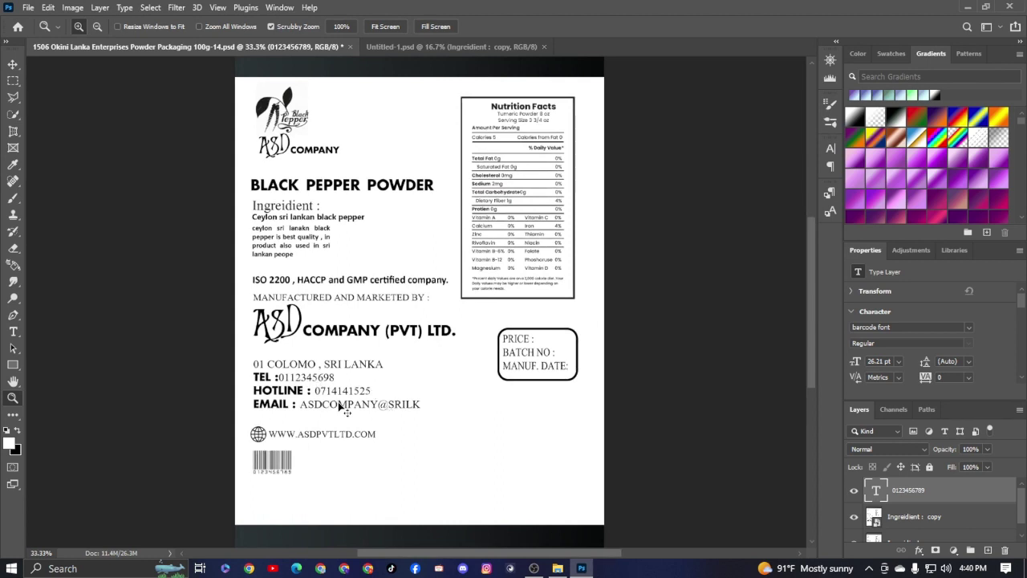
Step: Enlarge the barcode again to about 138%
{"action": "key", "text": "ctrl+t"}
{"action": "left_click_drag", "start_coordinate": [294, 474], "coordinate": [310, 484]}
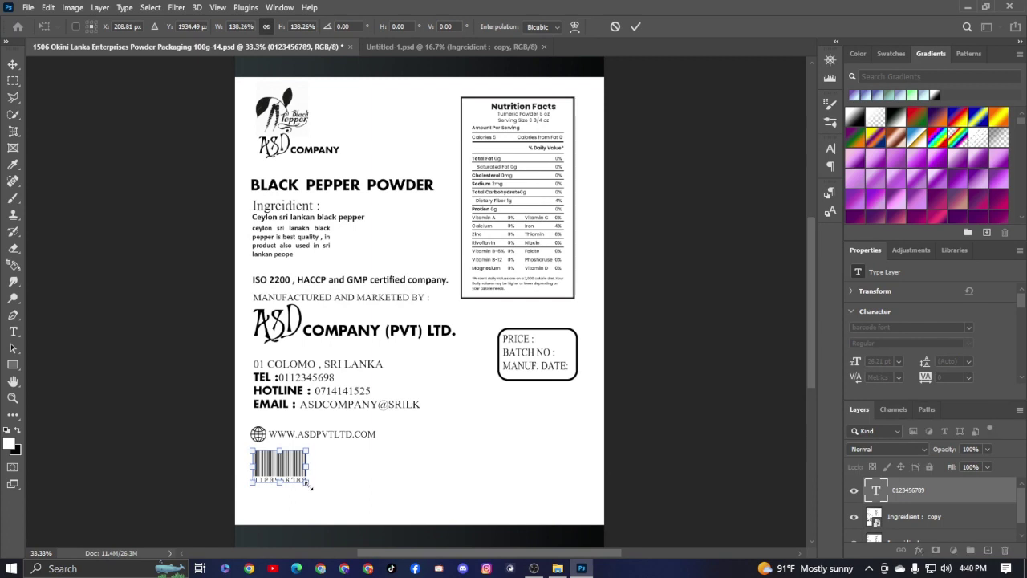
{"action": "key", "text": "Return"}
{"action": "scroll", "coordinate": [321, 450], "scroll_direction": "down", "scroll_amount": 1}
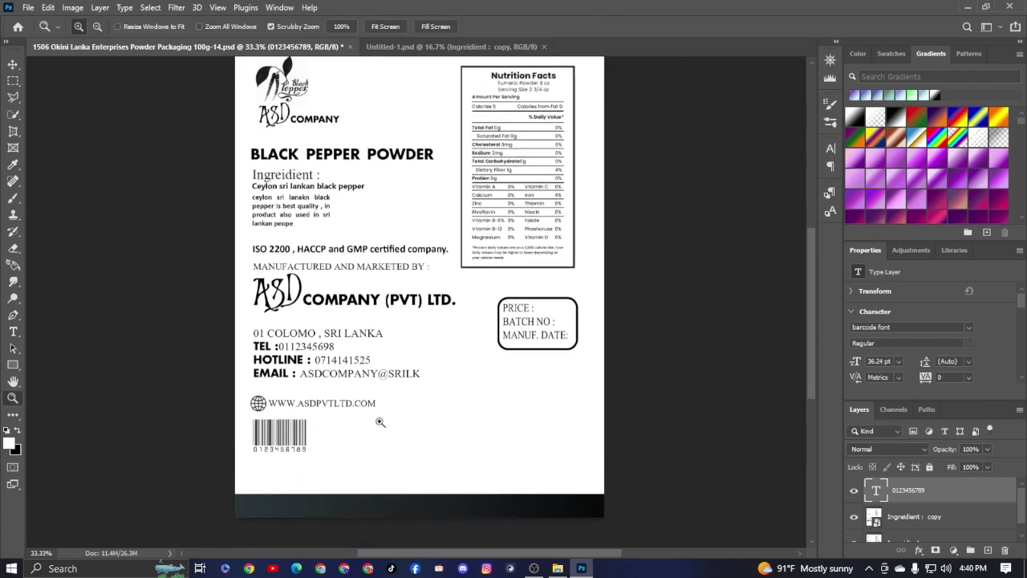
{"action": "scroll", "coordinate": [371, 350], "scroll_direction": "up", "scroll_amount": 1}
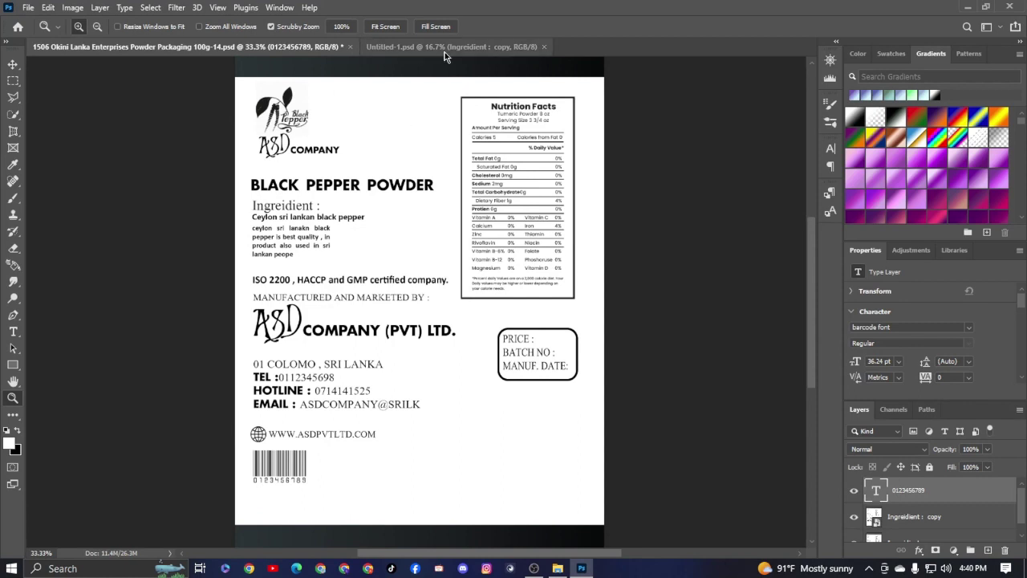
{"action": "left_click", "coordinate": [446, 50]}
{"action": "left_click_drag", "start_coordinate": [310, 407], "coordinate": [449, 401]}
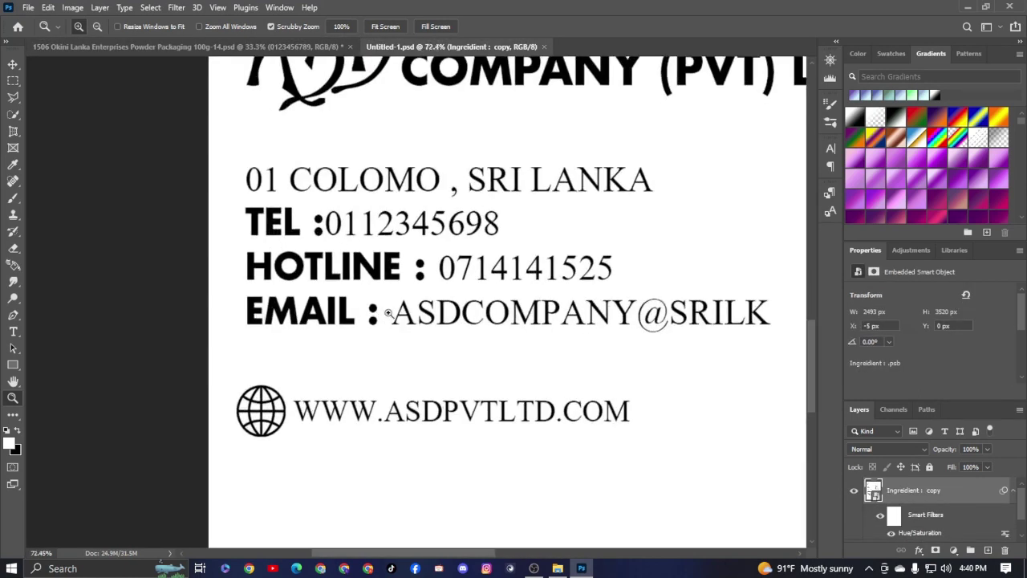
{"action": "scroll", "coordinate": [477, 268], "scroll_direction": "down", "scroll_amount": 3}
{"action": "scroll", "coordinate": [426, 257], "scroll_direction": "down", "scroll_amount": 5}
{"action": "scroll", "coordinate": [395, 260], "scroll_direction": "down", "scroll_amount": 3}
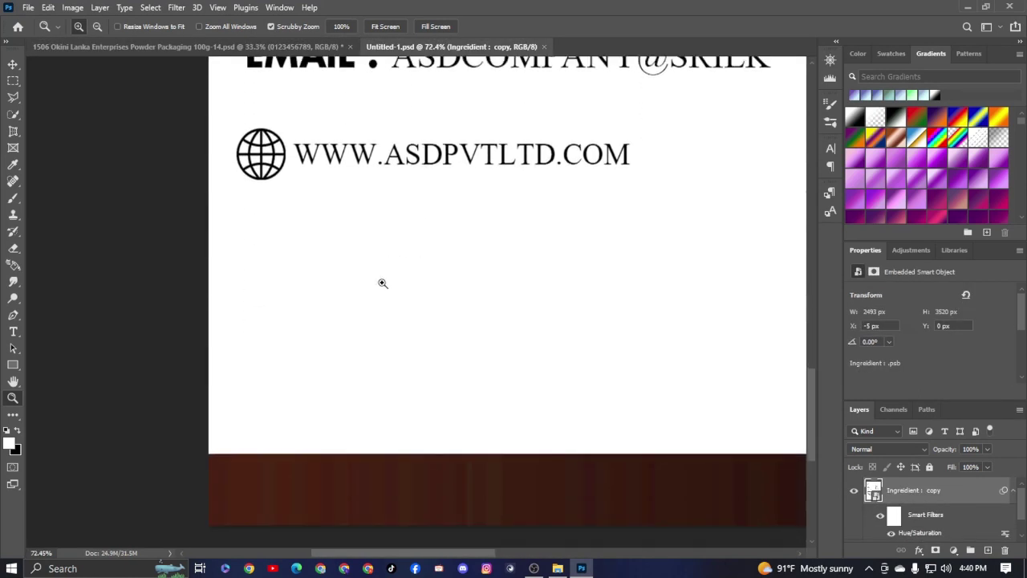
{"action": "key", "text": "t"}
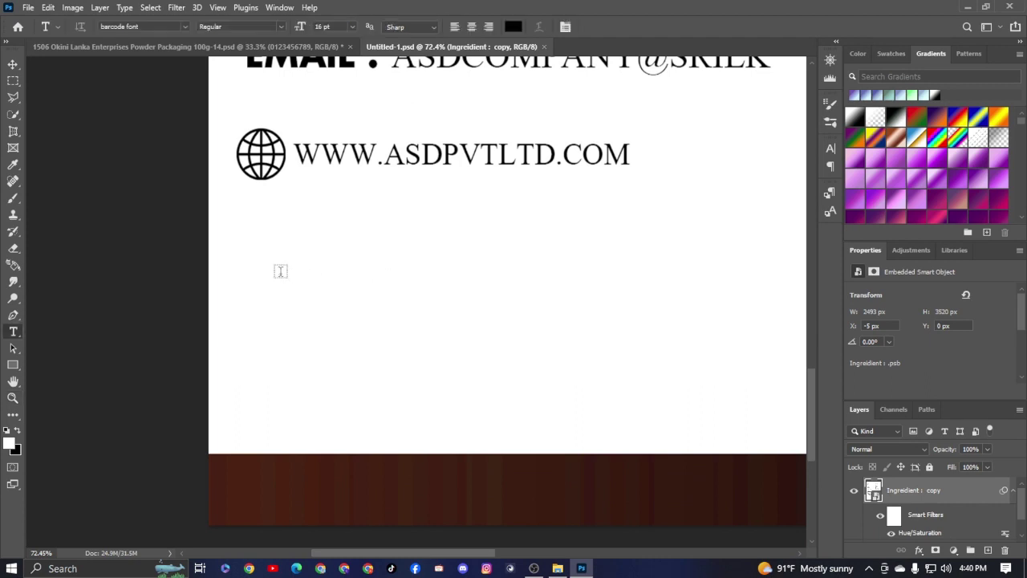
{"action": "left_click", "coordinate": [281, 272]}
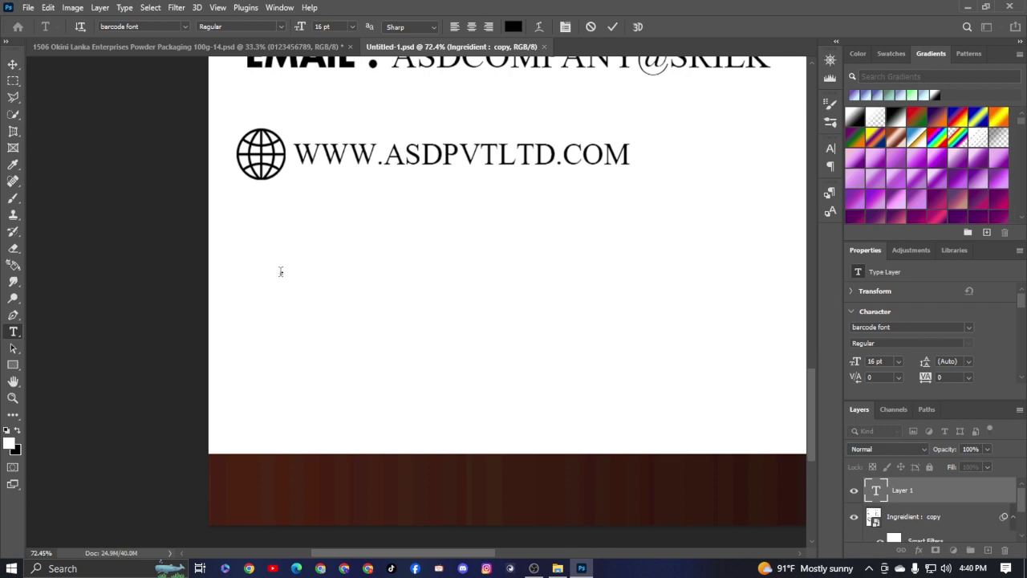
{"action": "type", "text": "123"}
{"action": "type", "text": "4567"}
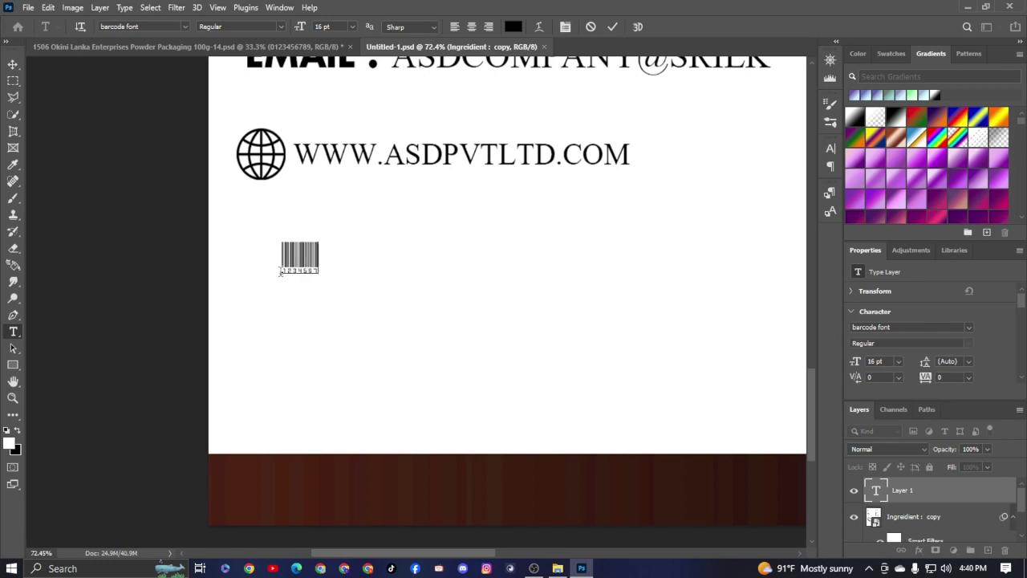
{"action": "type", "text": "89"}
{"action": "type", "text": "0"}
{"action": "key", "text": "ctrl+Return"}
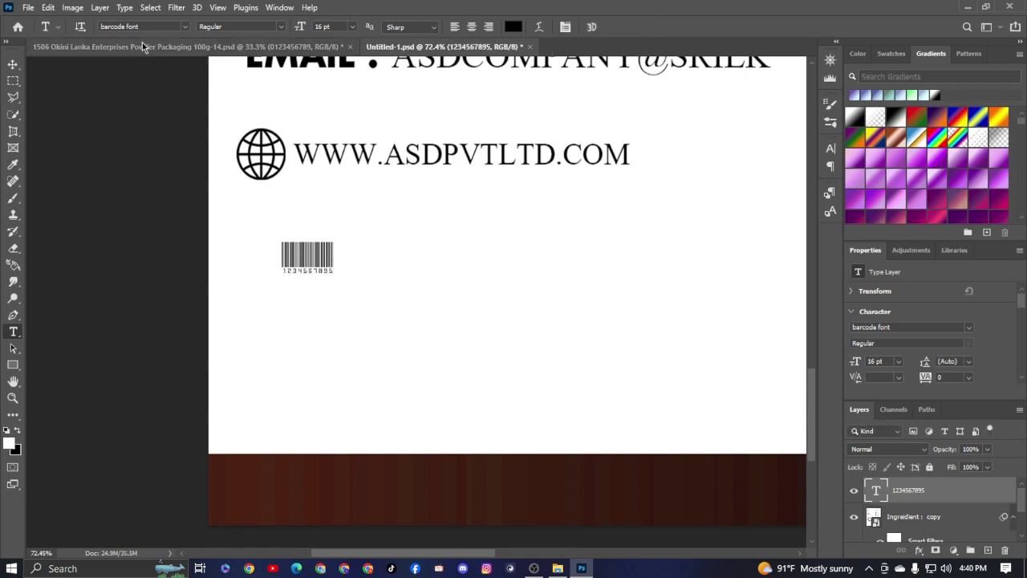
{"action": "left_click", "coordinate": [128, 47]}
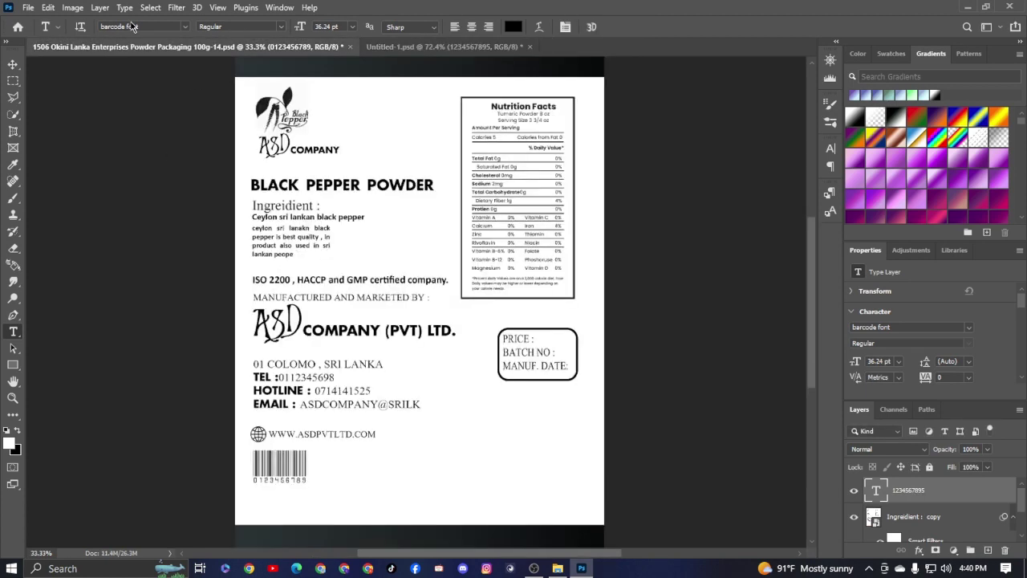
Step: Zoom in on Untitled-1's barcode and scale it up
{"action": "left_click", "coordinate": [413, 48]}
{"action": "key", "text": "z"}
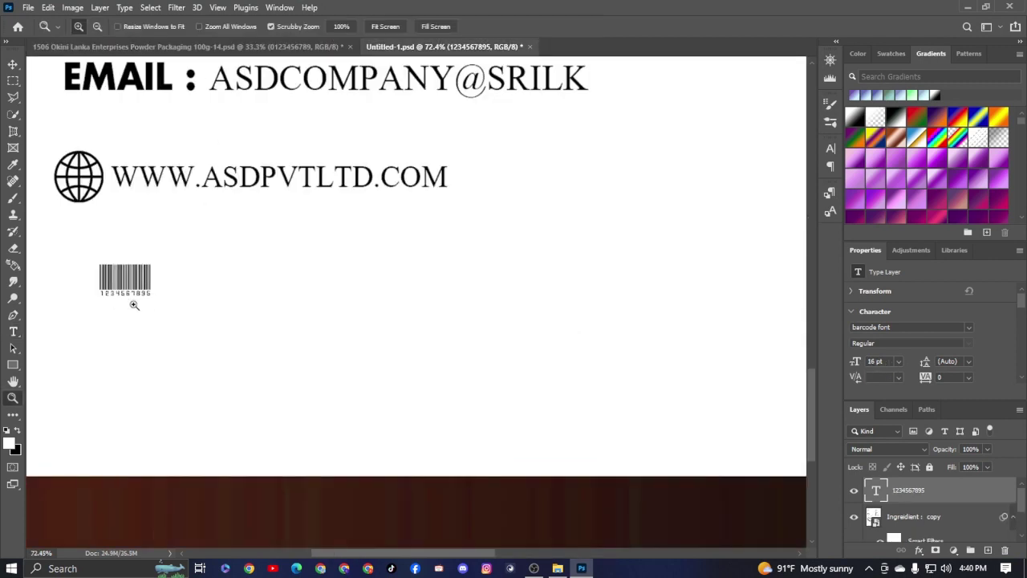
{"action": "left_click_drag", "start_coordinate": [115, 301], "coordinate": [314, 417]}
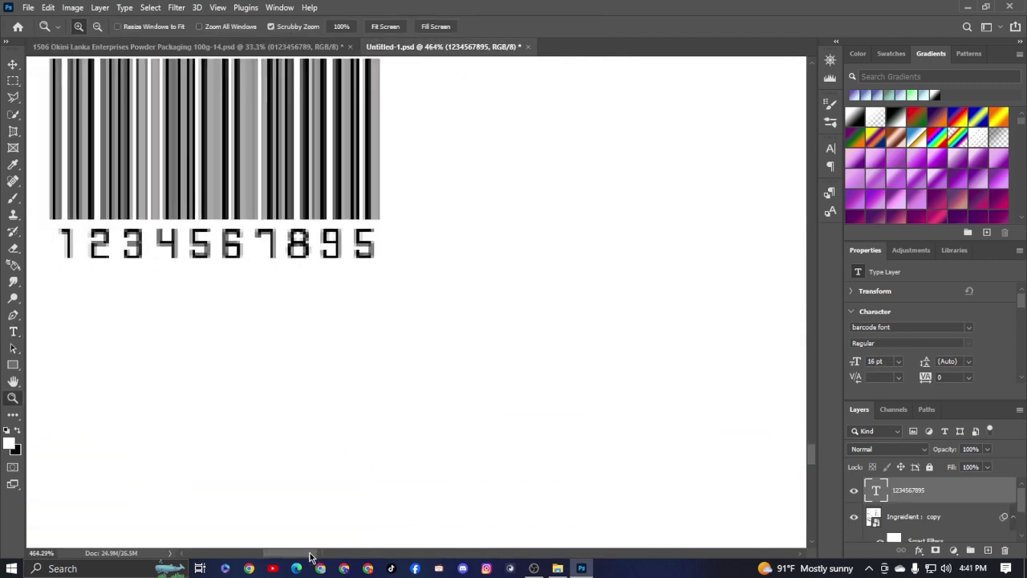
{"action": "scroll", "coordinate": [360, 481], "scroll_direction": "left", "scroll_amount": 5}
{"action": "scroll", "coordinate": [423, 366], "scroll_direction": "down", "scroll_amount": 5}
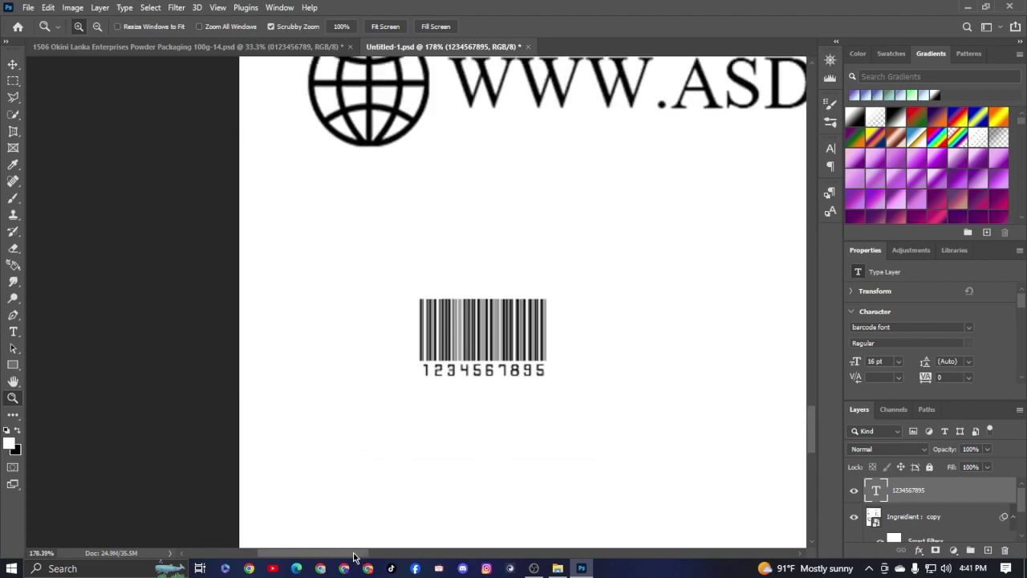
{"action": "scroll", "coordinate": [371, 558], "scroll_direction": "left", "scroll_amount": 3}
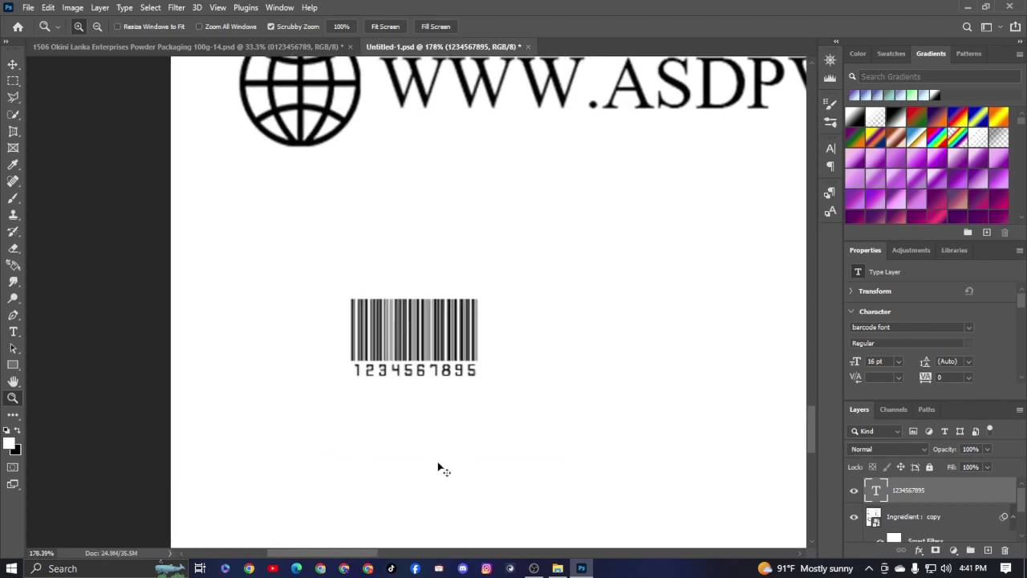
{"action": "key", "text": "ctrl+t"}
{"action": "left_click_drag", "start_coordinate": [479, 375], "coordinate": [563, 442]}
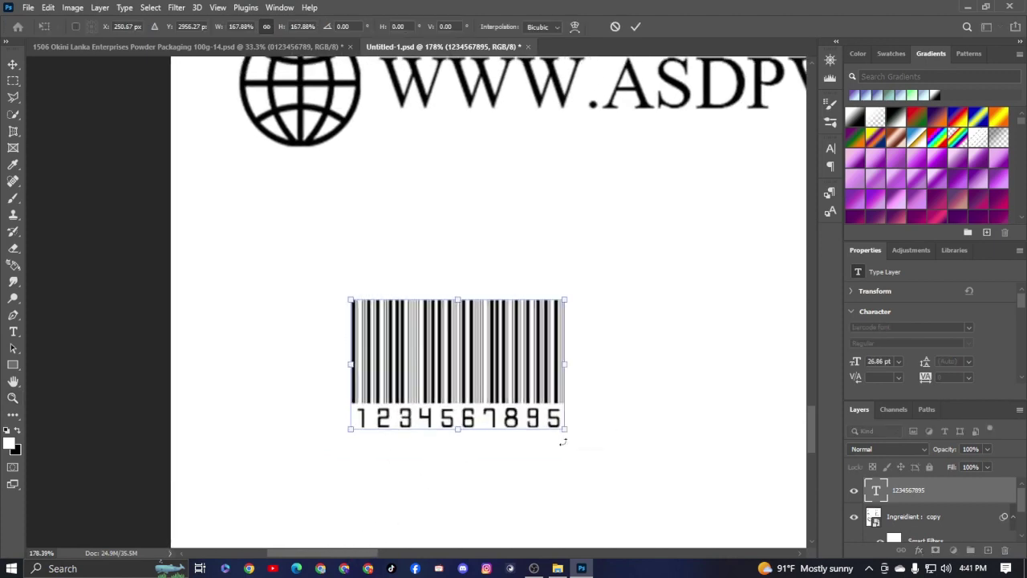
{"action": "key", "text": "Return"}
Step: Move the barcode up and left beneath the website line, then zoom out
{"action": "key", "text": "z"}
{"action": "key", "text": "v"}
{"action": "left_click_drag", "start_coordinate": [513, 407], "coordinate": [422, 311]}
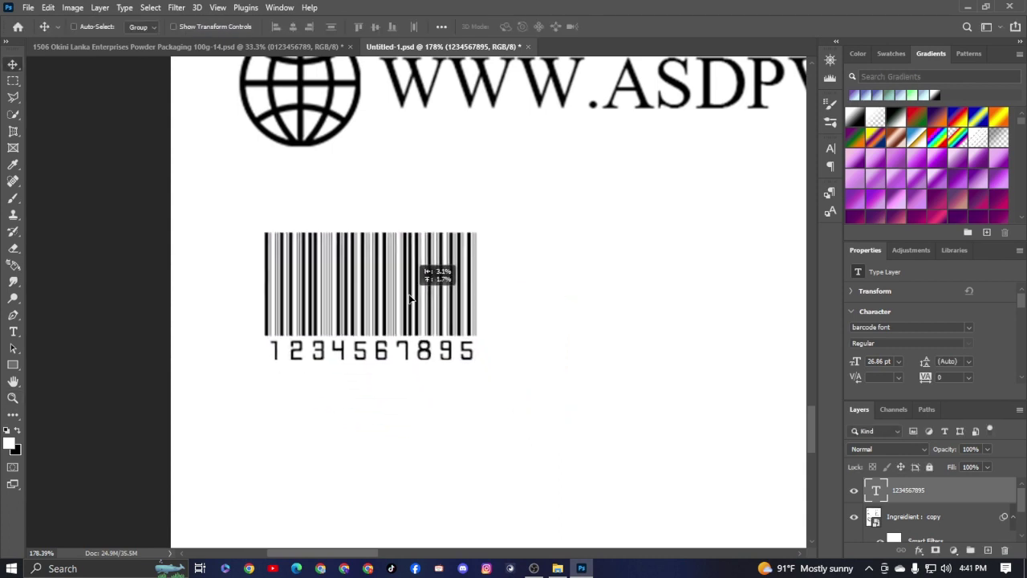
{"action": "key", "text": "z"}
{"action": "left_click_drag", "start_coordinate": [486, 333], "coordinate": [451, 385]}
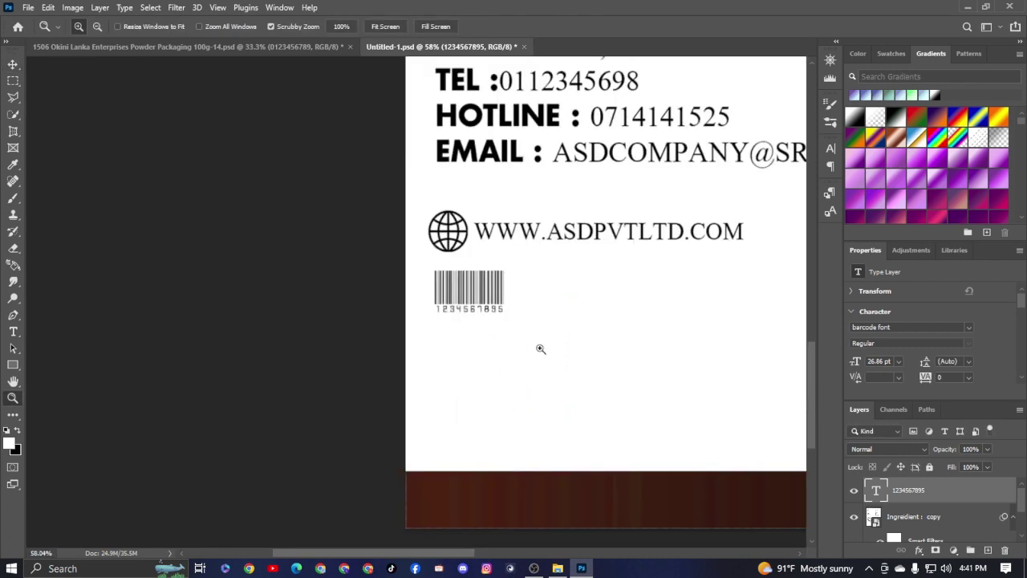
{"action": "left_click_drag", "start_coordinate": [470, 553], "coordinate": [503, 554]}
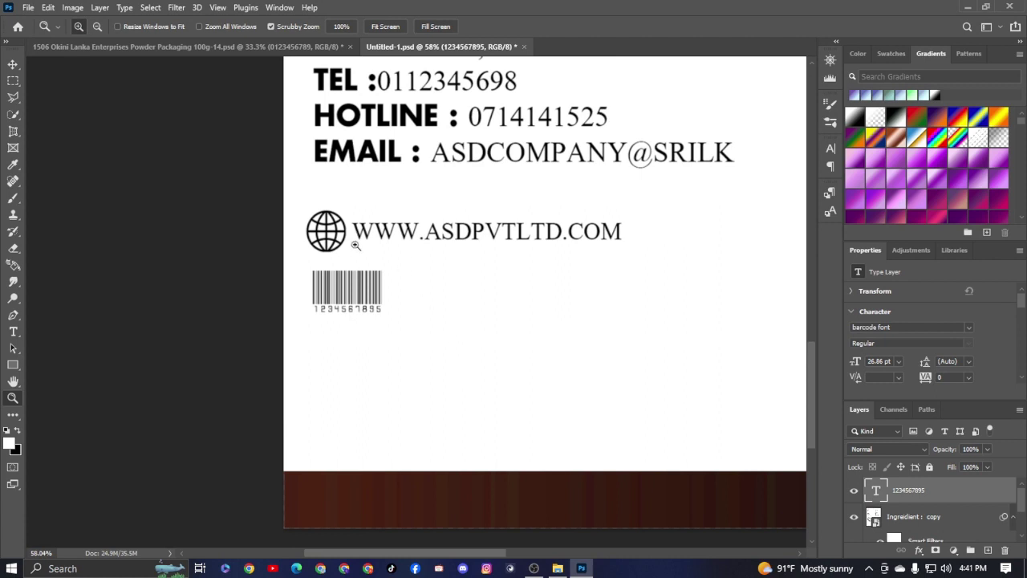
{"action": "key", "text": "t"}
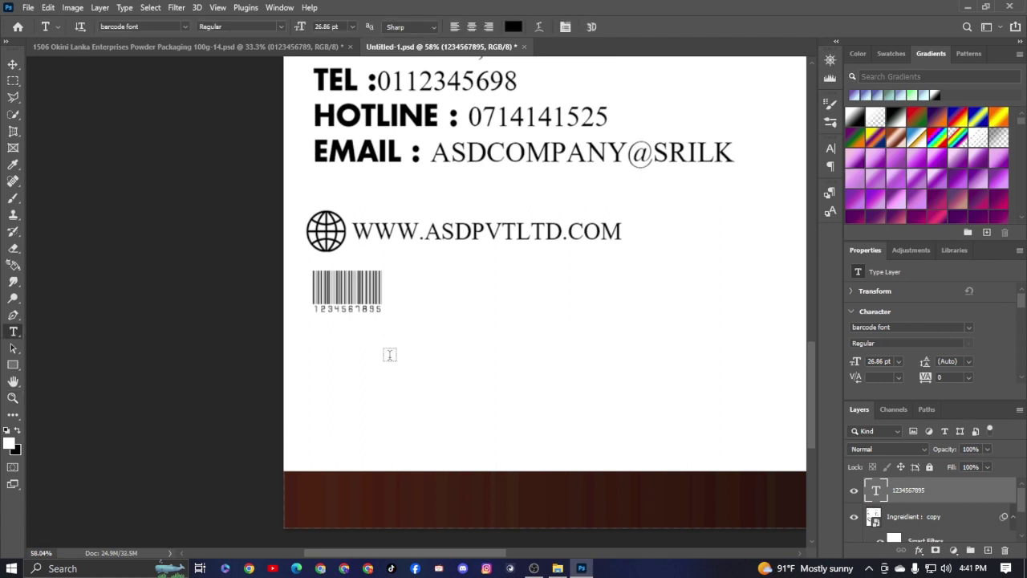
{"action": "left_click", "coordinate": [186, 28]}
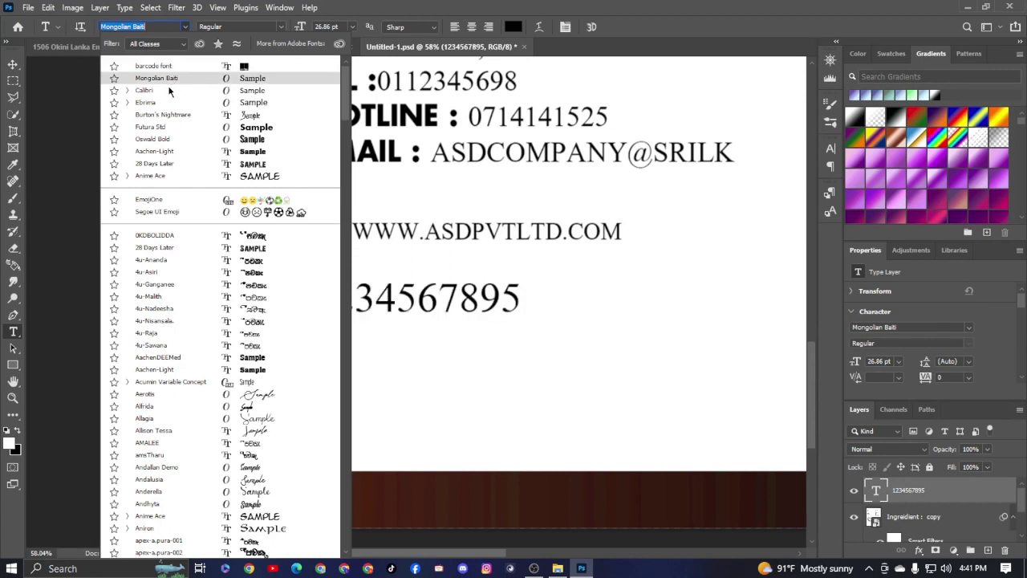
{"action": "left_click", "coordinate": [169, 90]}
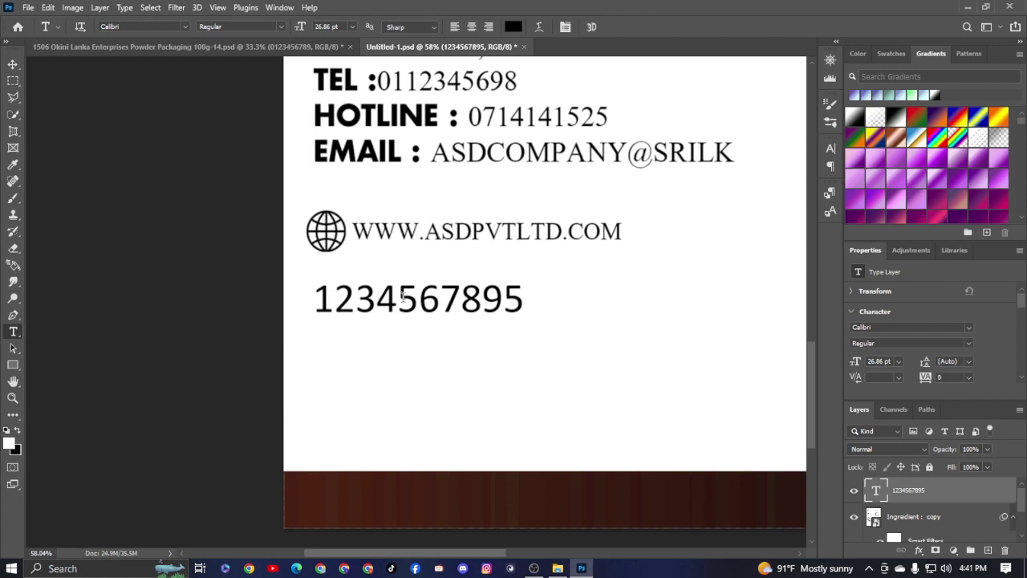
{"action": "left_click", "coordinate": [372, 299]}
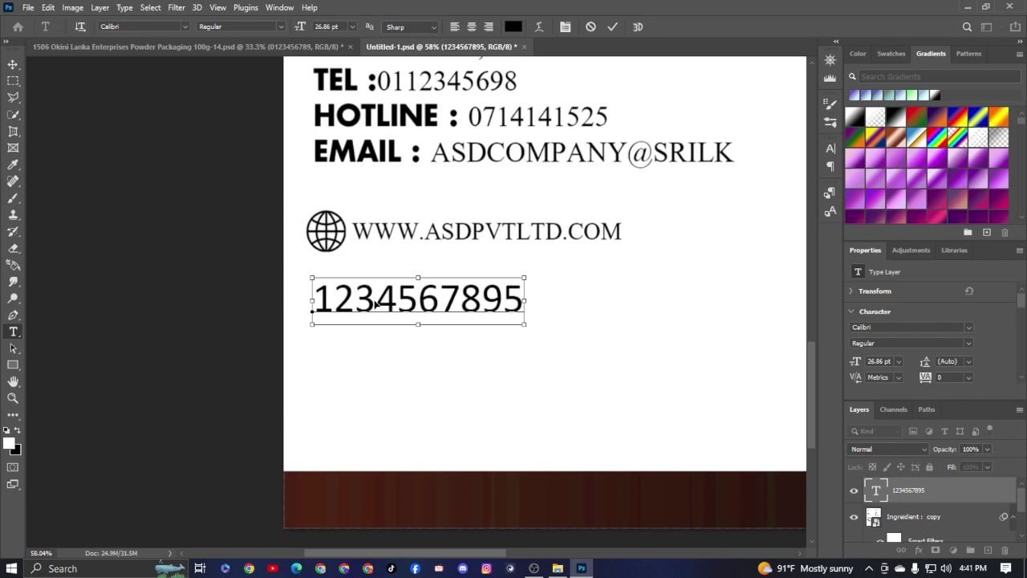
{"action": "double_click", "coordinate": [374, 300]}
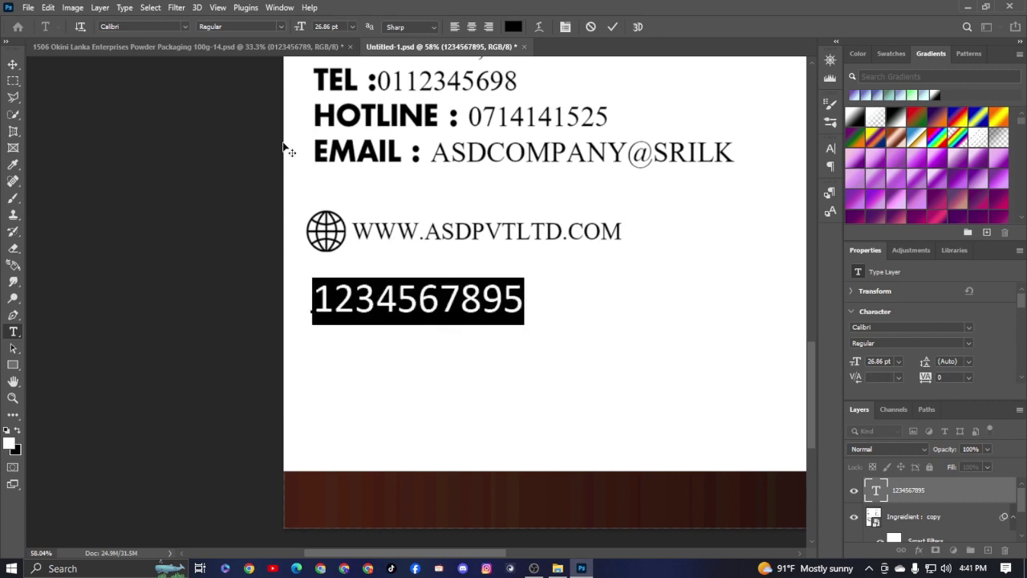
{"action": "left_click", "coordinate": [149, 27]}
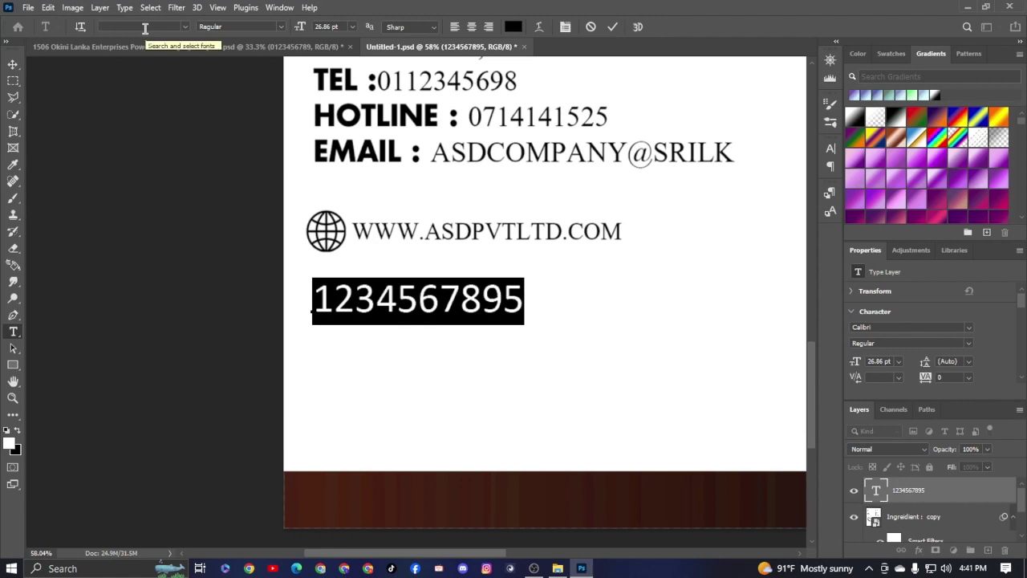
{"action": "type", "text": "BARCODE"}
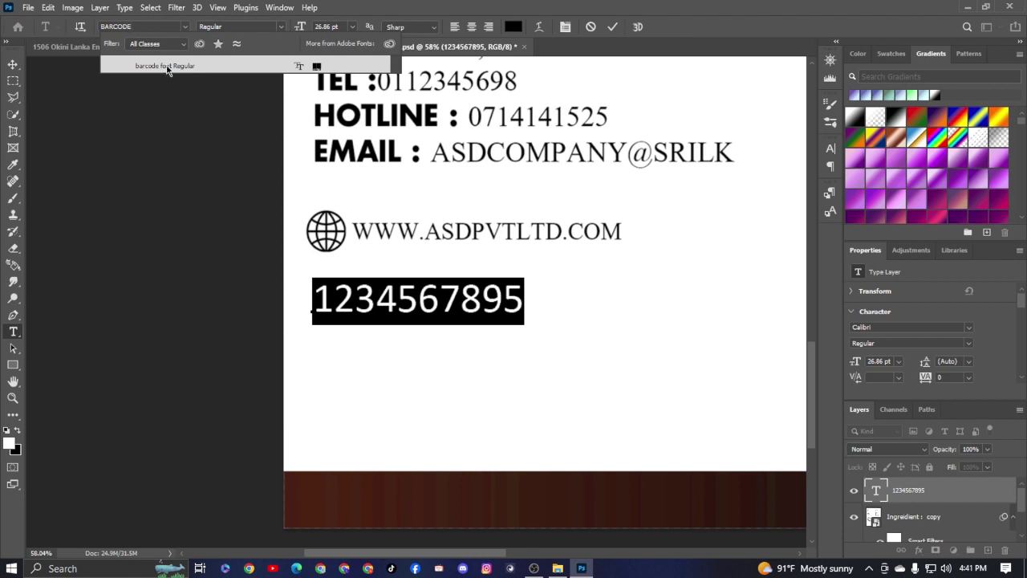
{"action": "left_click", "coordinate": [167, 68]}
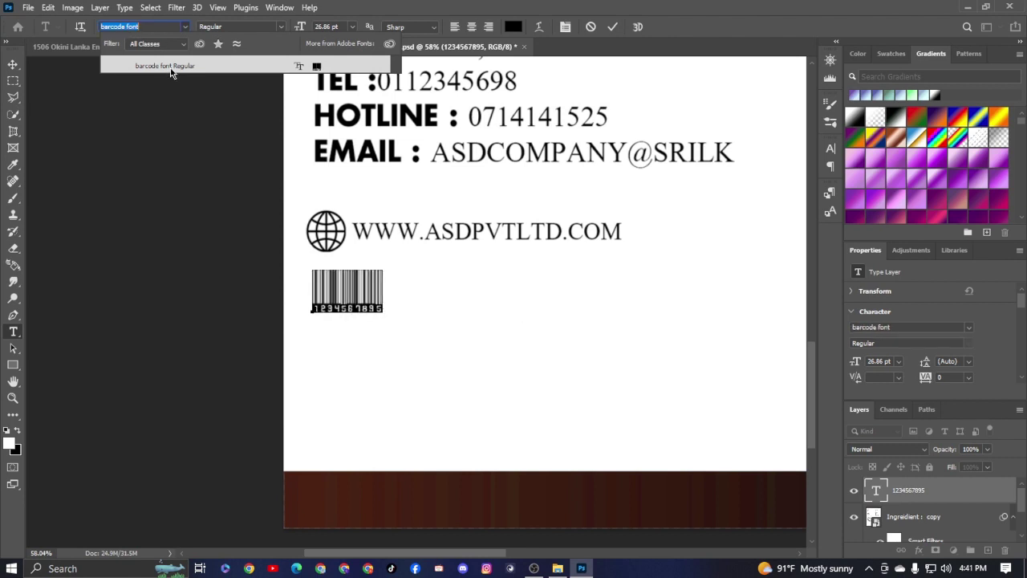
{"action": "left_click", "coordinate": [170, 69]}
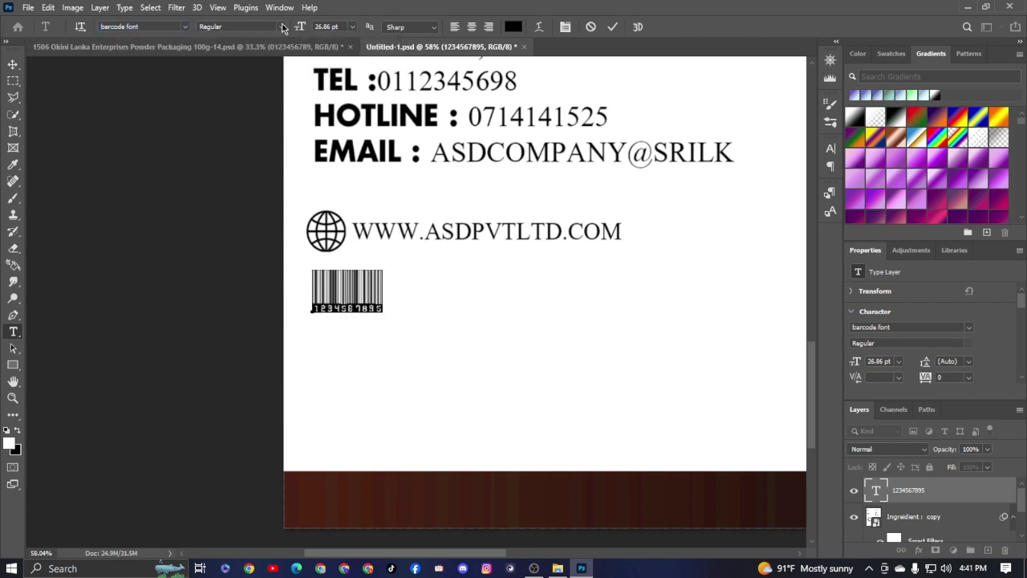
{"action": "left_click", "coordinate": [385, 335]}
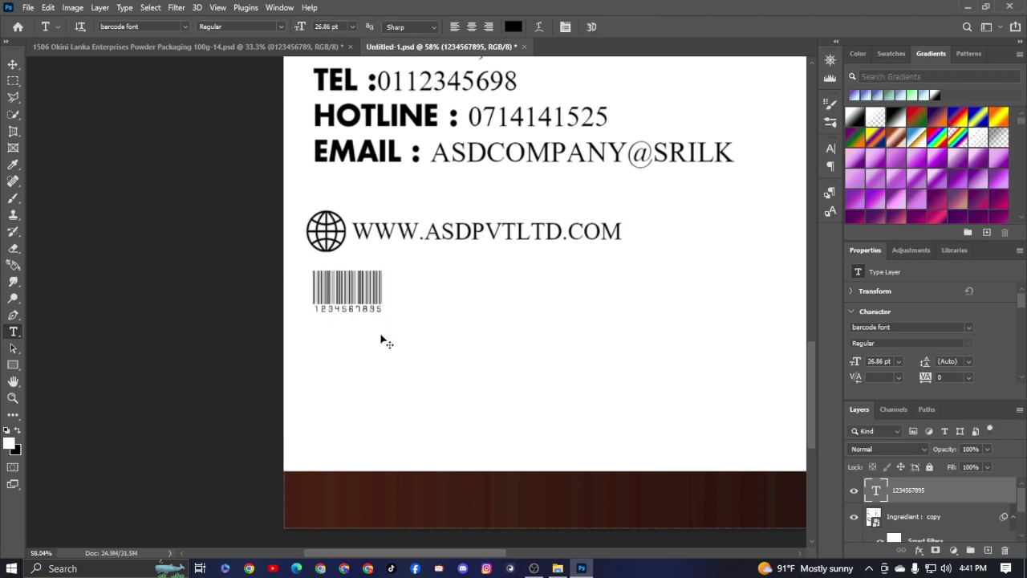
Step: Enlarge the barcode to about 146%
{"action": "key", "text": "ctrl+t"}
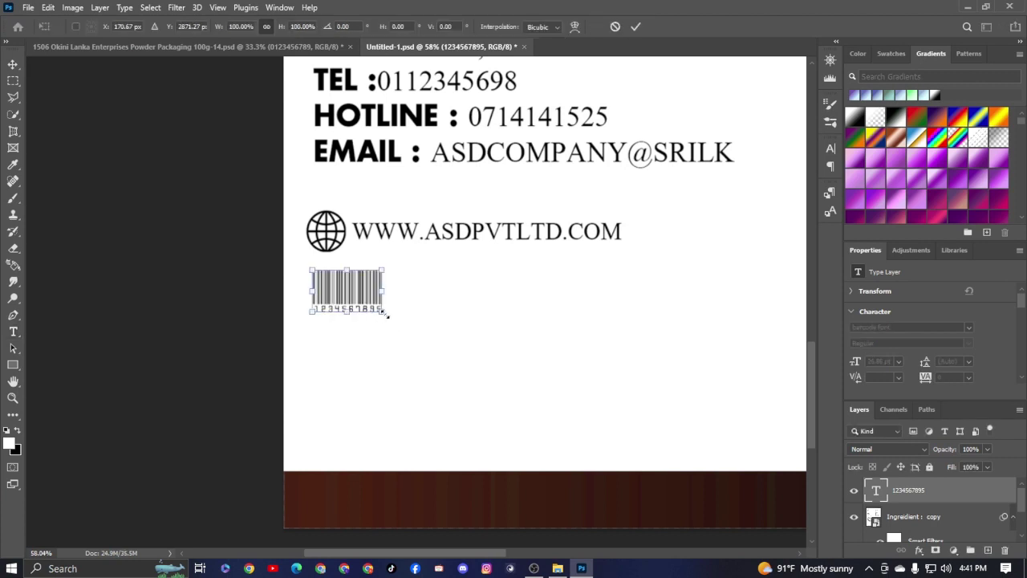
{"action": "left_click_drag", "start_coordinate": [385, 315], "coordinate": [418, 341]}
{"action": "key", "text": "Return"}
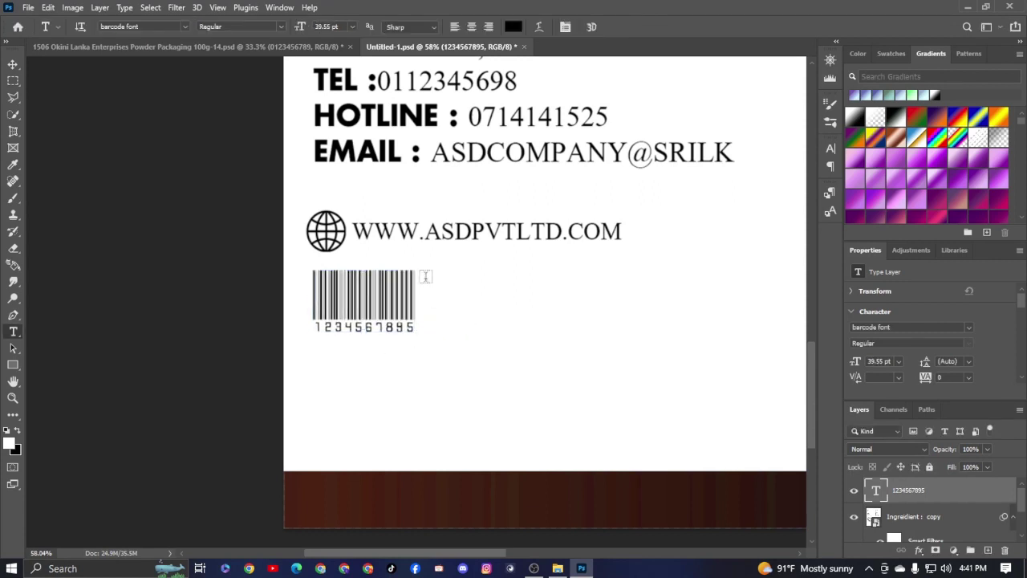
{"action": "key", "text": "z"}
{"action": "scroll", "coordinate": [460, 268], "scroll_direction": "down", "scroll_amount": 2}
Step: Fit the label on screen, then zoom toward the contact details and barcode
{"action": "right_click", "coordinate": [447, 270]}
{"action": "left_click", "coordinate": [474, 286]}
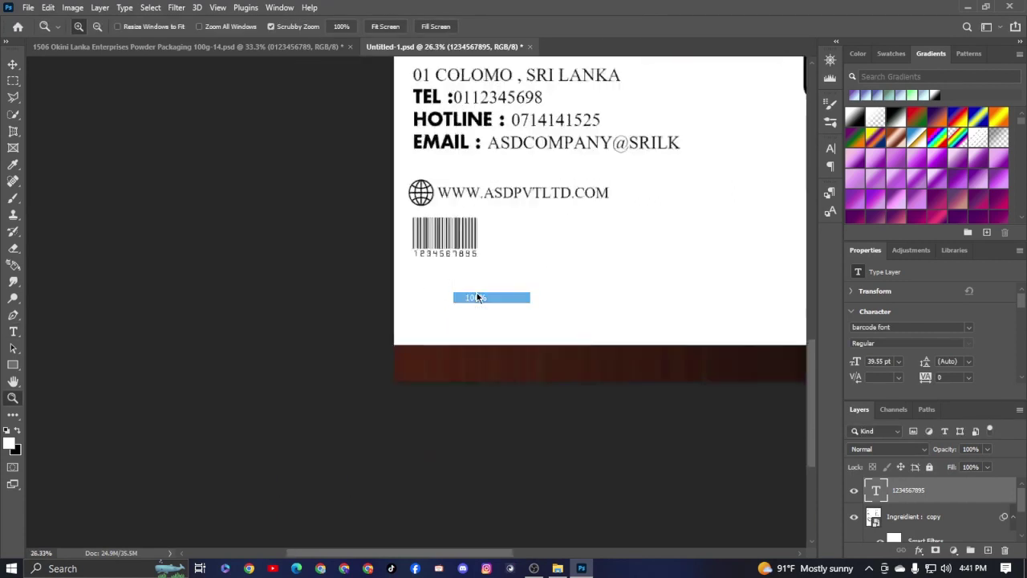
{"action": "right_click", "coordinate": [481, 264]}
{"action": "left_click", "coordinate": [511, 270]}
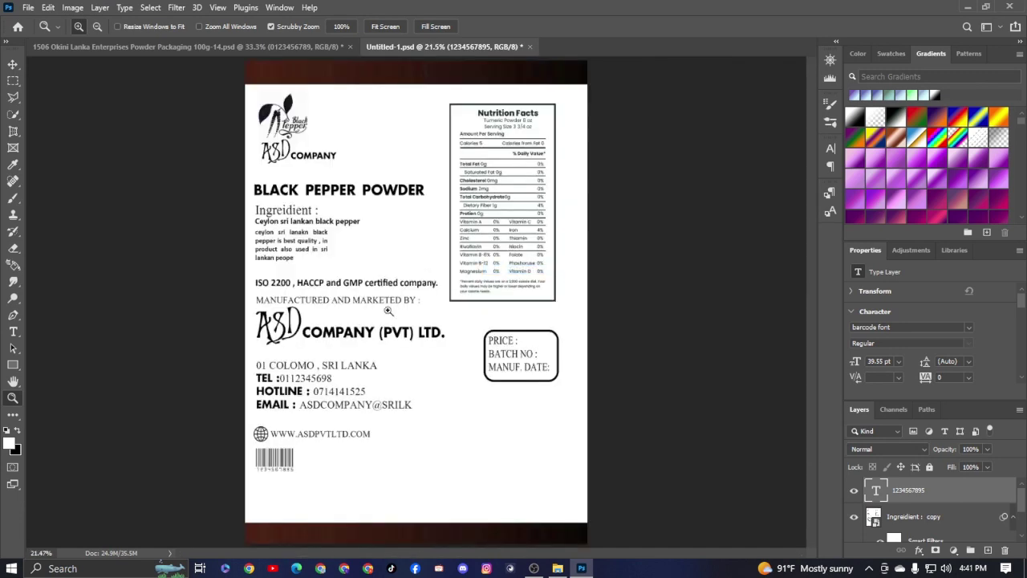
{"action": "left_click_drag", "start_coordinate": [369, 335], "coordinate": [382, 322]}
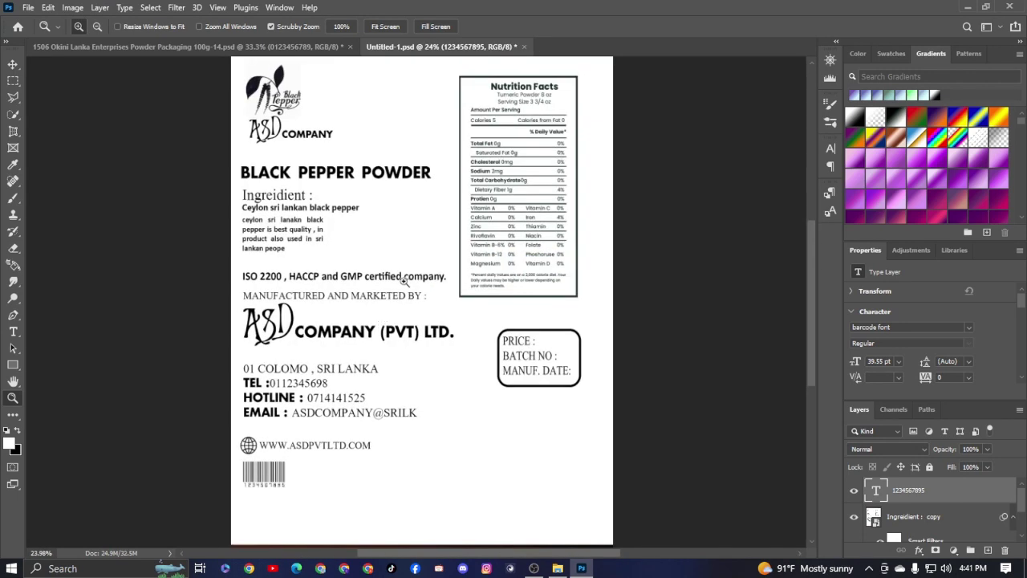
{"action": "left_click_drag", "start_coordinate": [406, 279], "coordinate": [386, 300]}
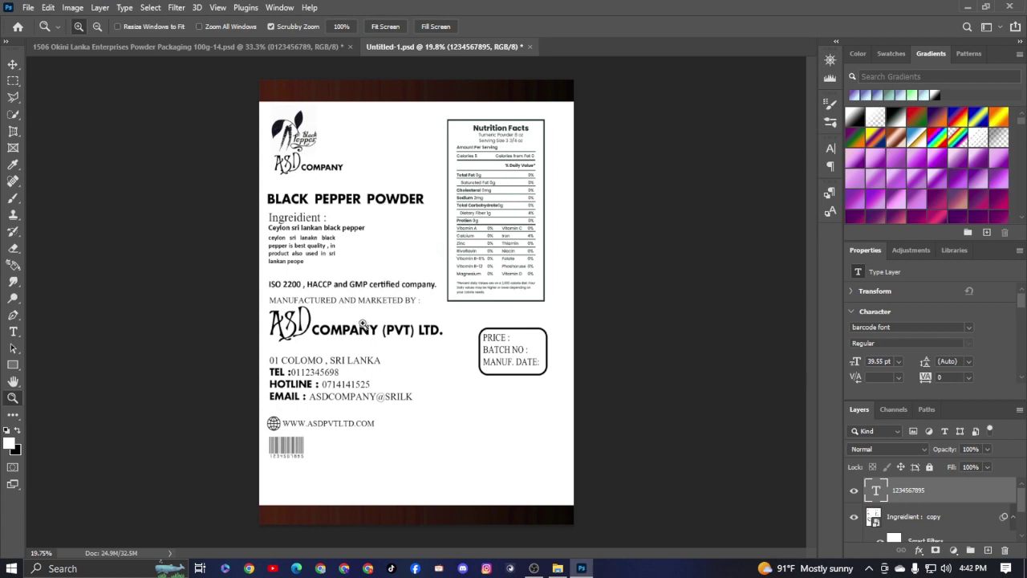
{"action": "left_click_drag", "start_coordinate": [364, 324], "coordinate": [375, 285]}
{"action": "left_click_drag", "start_coordinate": [348, 320], "coordinate": [366, 286]}
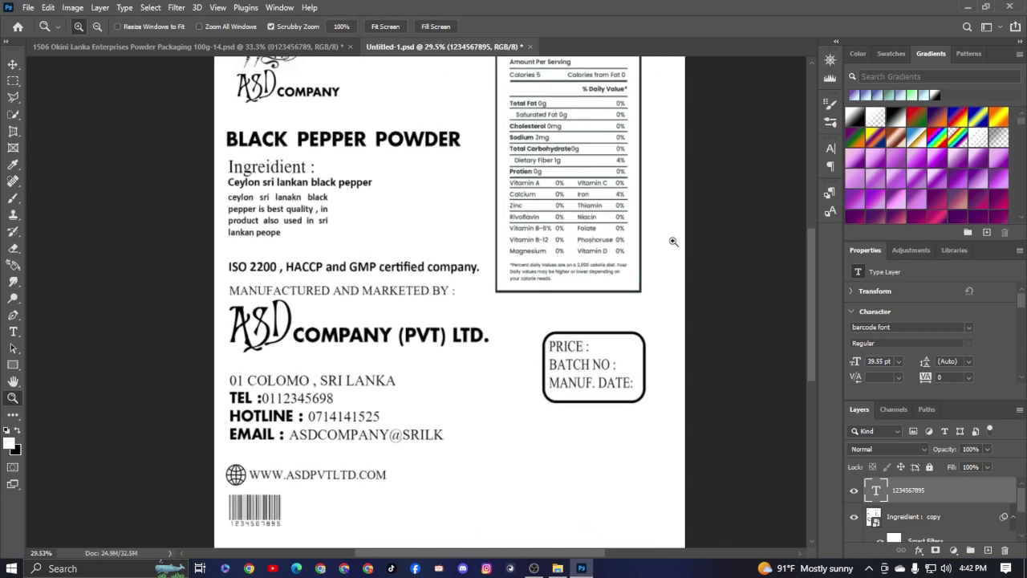
{"action": "left_click_drag", "start_coordinate": [328, 347], "coordinate": [358, 308]}
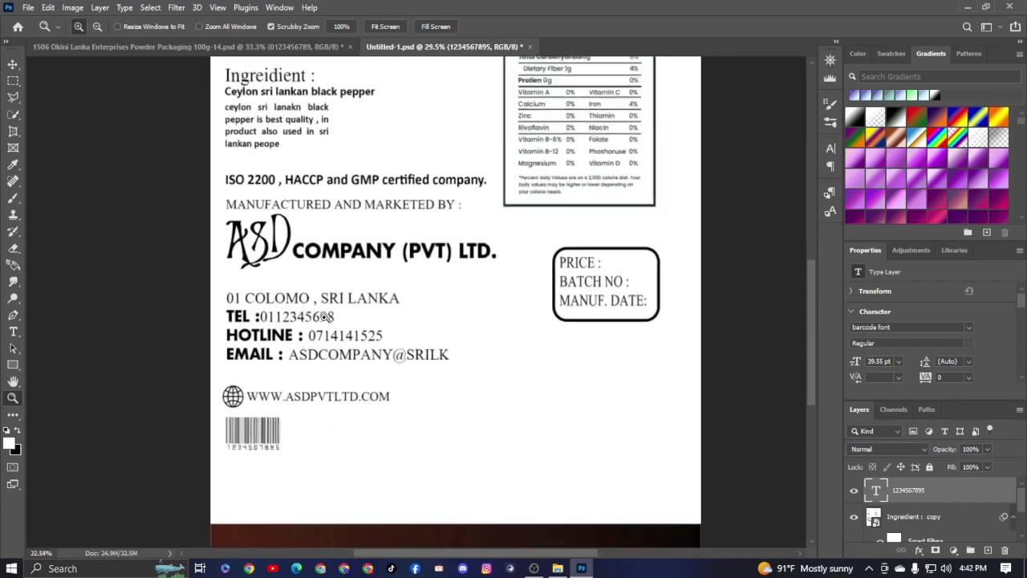
Step: Fit the whole label in view and bring the 1506 packaging document forward
{"action": "scroll", "coordinate": [358, 308], "scroll_direction": "down", "scroll_amount": 1}
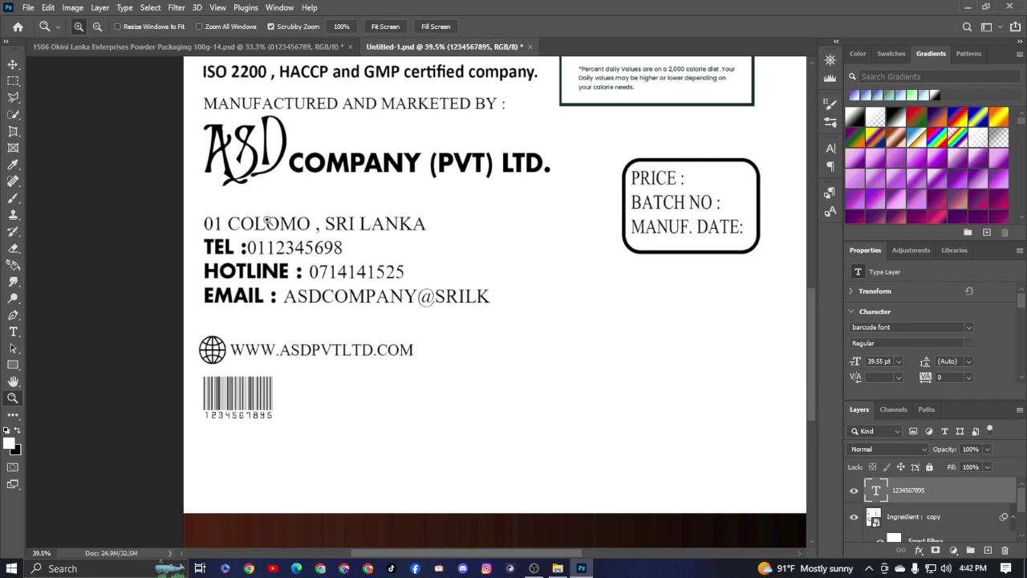
{"action": "mouse_move", "coordinate": [255, 341]}
{"action": "left_mouse_down"}
{"action": "mouse_move", "coordinate": [265, 345]}
{"action": "mouse_move", "coordinate": [267, 309]}
{"action": "mouse_move", "coordinate": [286, 298]}
{"action": "mouse_move", "coordinate": [270, 294]}
{"action": "left_mouse_up"}
{"action": "scroll", "coordinate": [249, 341], "scroll_direction": "down", "scroll_amount": 2}
{"action": "scroll", "coordinate": [245, 337], "scroll_direction": "down", "scroll_amount": 2}
{"action": "right_click", "coordinate": [272, 309]}
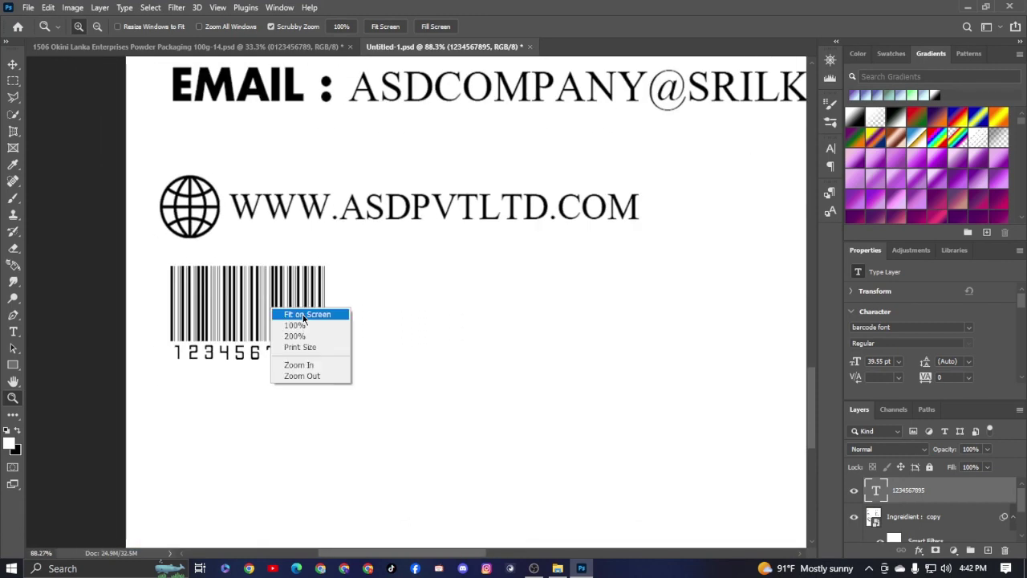
{"action": "left_click", "coordinate": [303, 315]}
{"action": "left_click", "coordinate": [176, 47]}
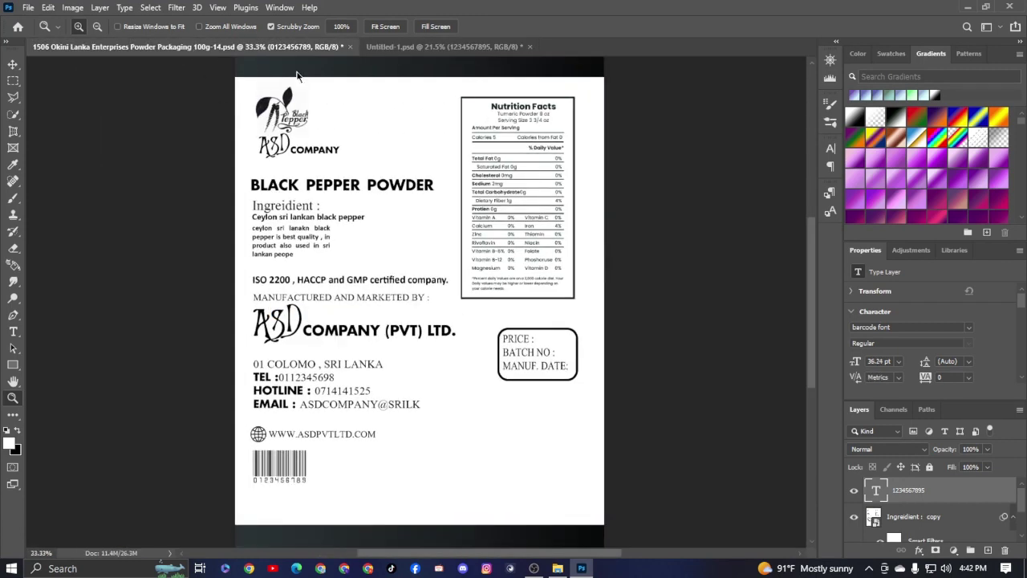
Step: Bring Untitled-1.psd with its finished barcode back to the front
{"action": "left_click", "coordinate": [444, 47]}
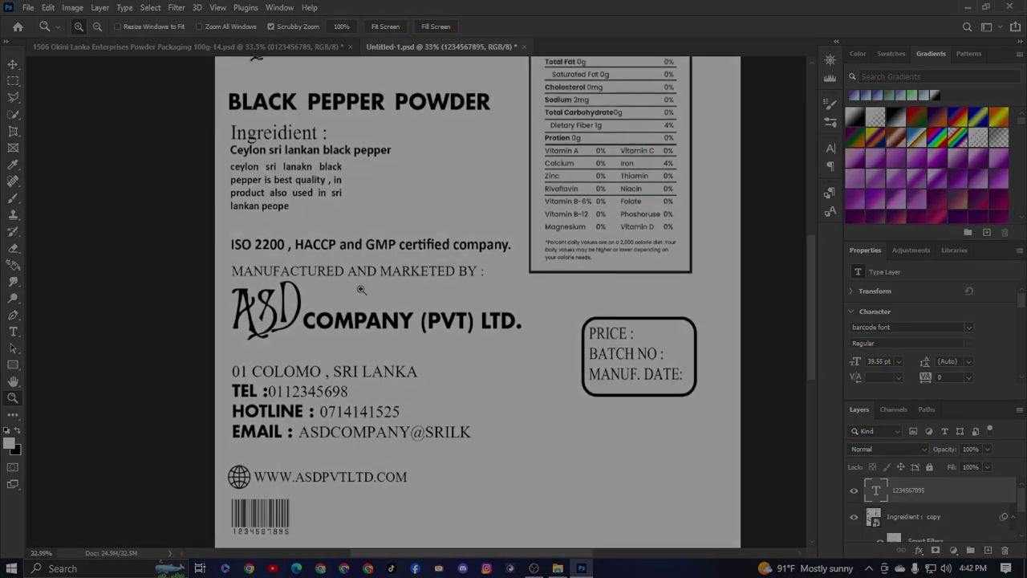